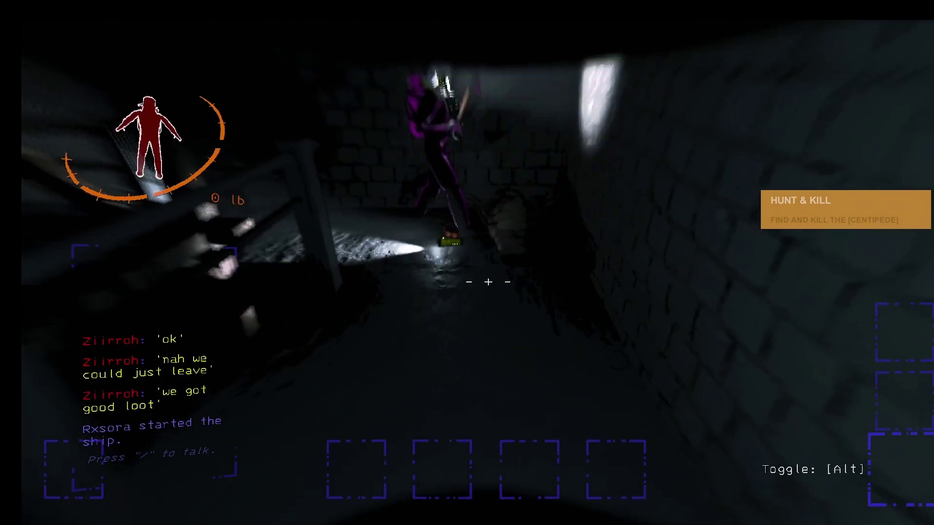
# Scan the nearby loot and pick up the walkie-talkie and flashlight, reaching 26 lb.
pyautogui.press('e')
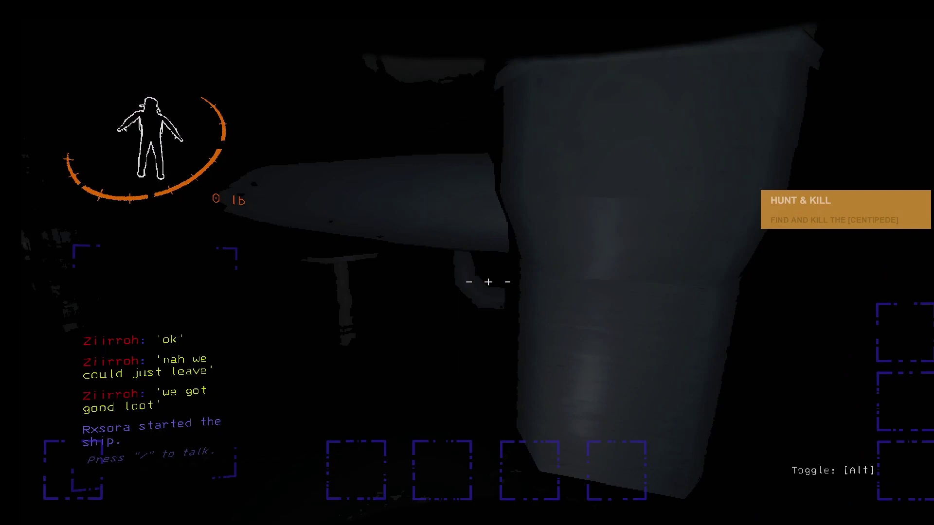
pyautogui.rightClick(488, 281)
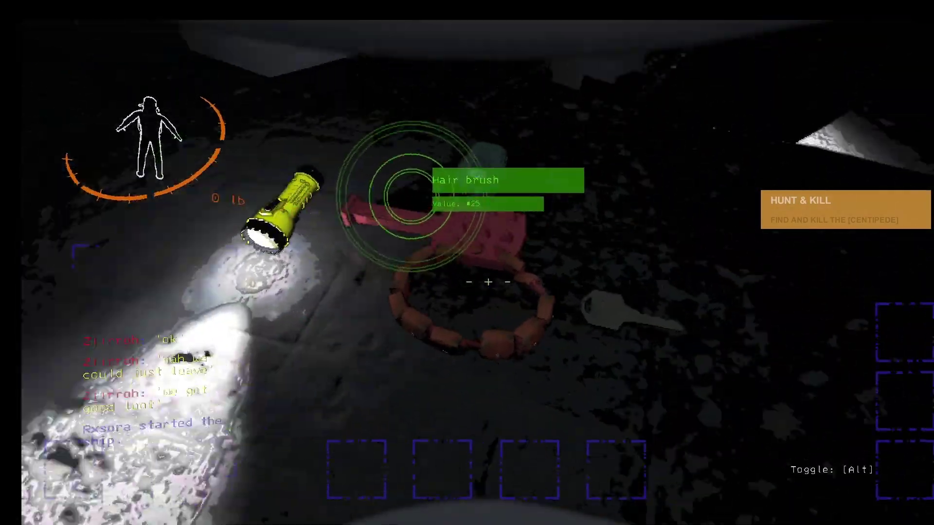
pyautogui.rightClick(466, 263)
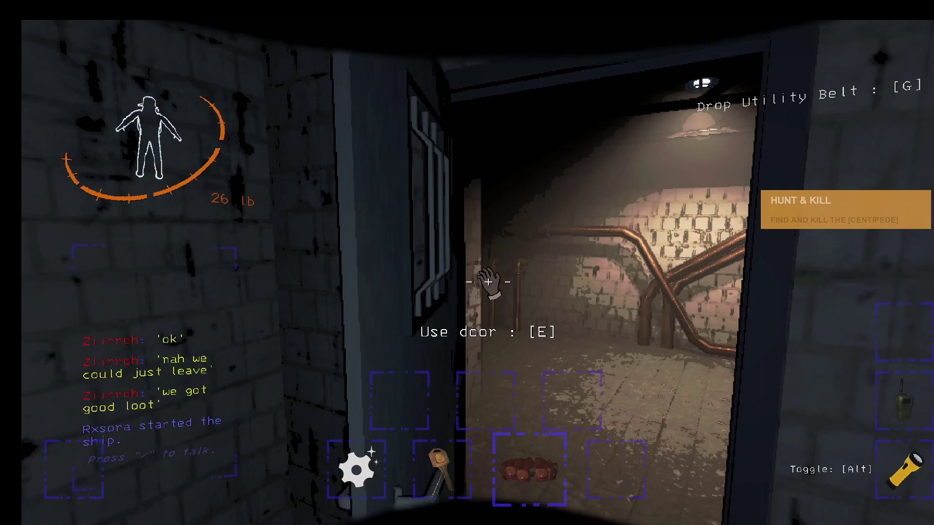
# Open the door and walk down the pink-lit corridor.
pyautogui.press('e')
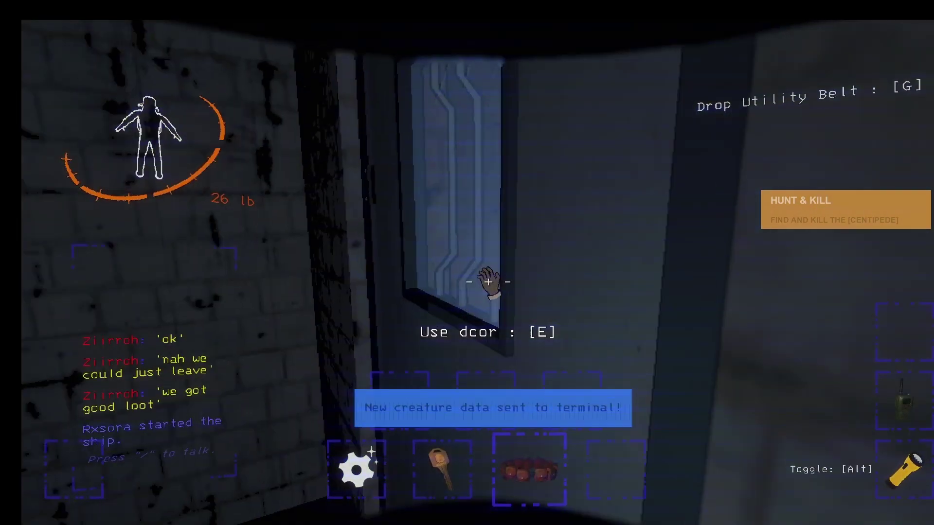
pyautogui.press('e')
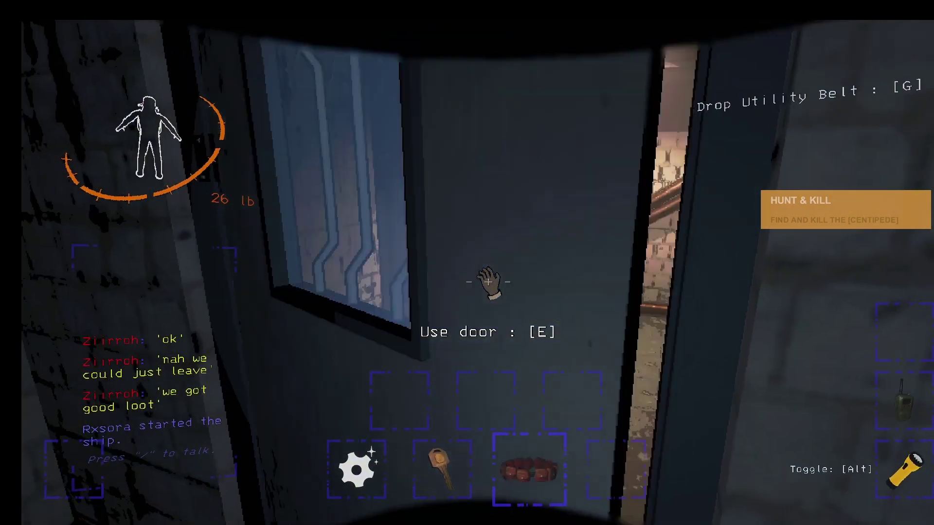
pyautogui.press('w')
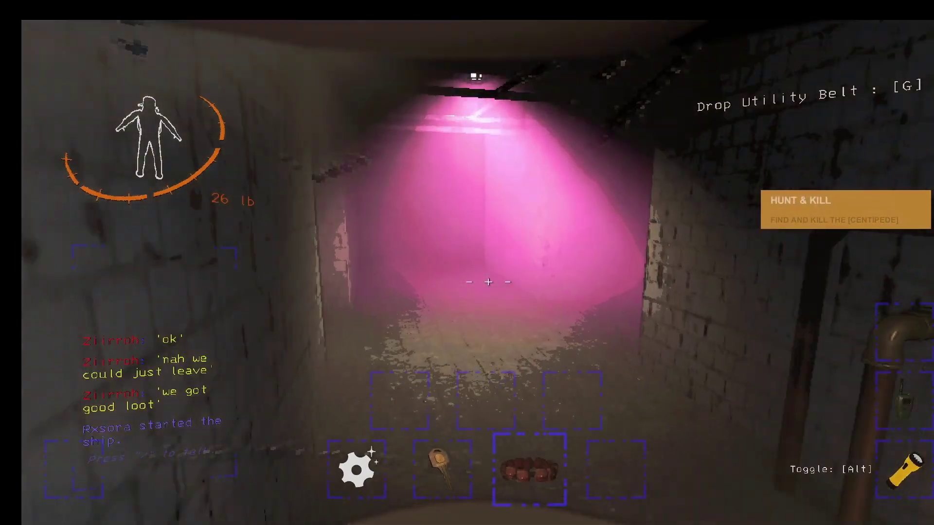
pyautogui.press('w')
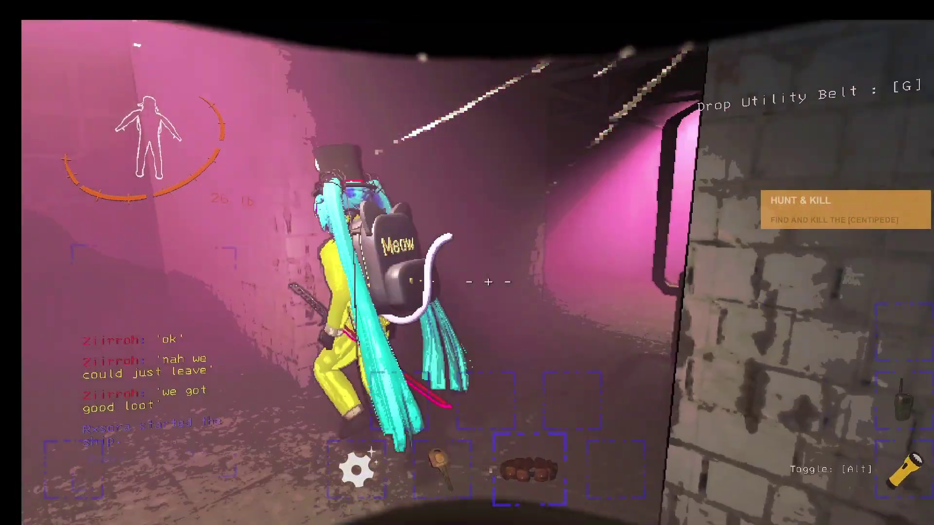
pyautogui.press('w')
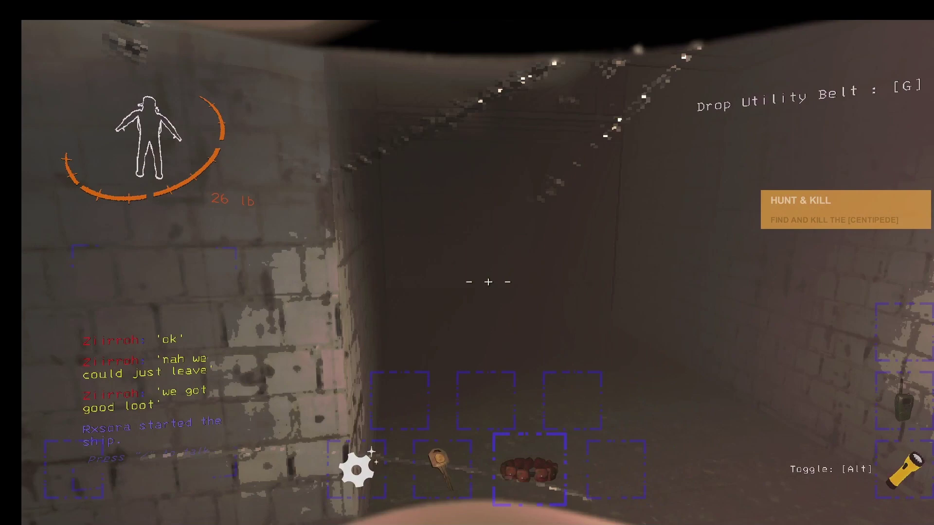
# Pick up the Bracken Remains (worth 114, 120 lb) and carry them toward a crewmate.
pyautogui.press('w')
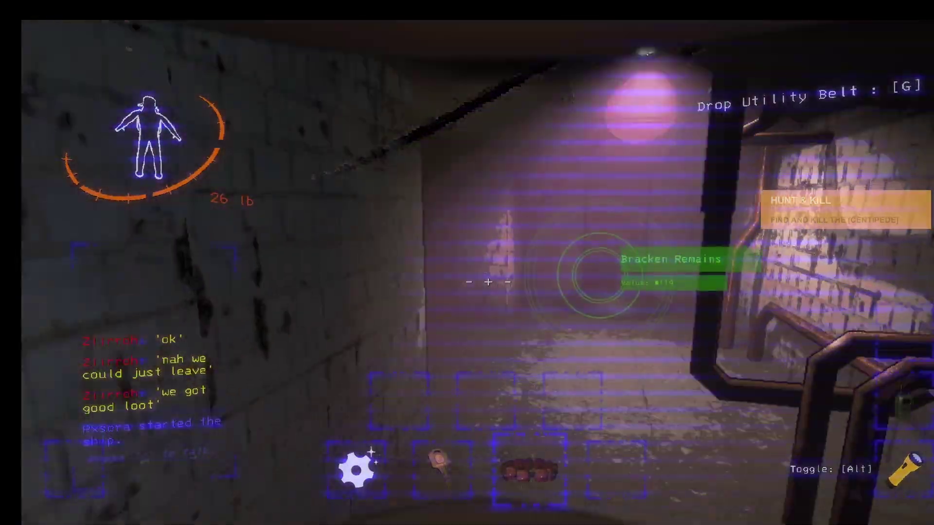
pyautogui.press('w')
pyautogui.press('e')
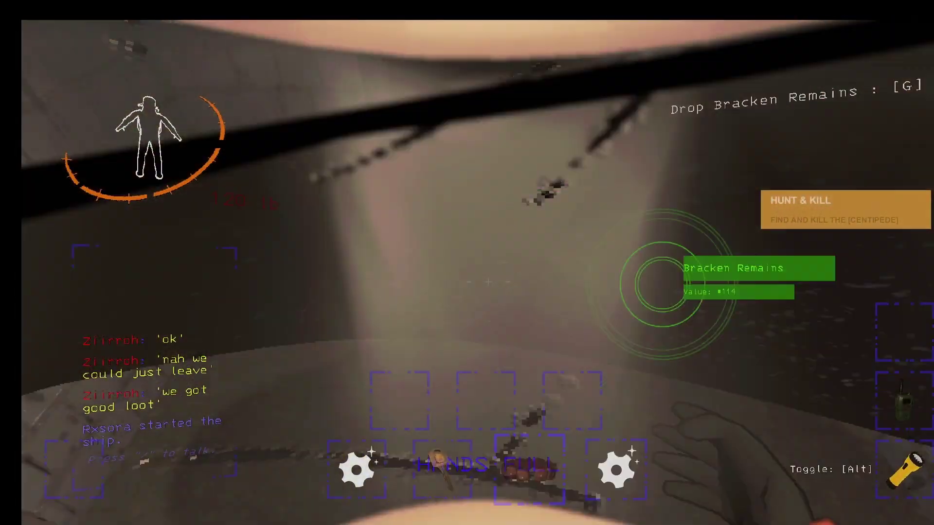
pyautogui.press('w')
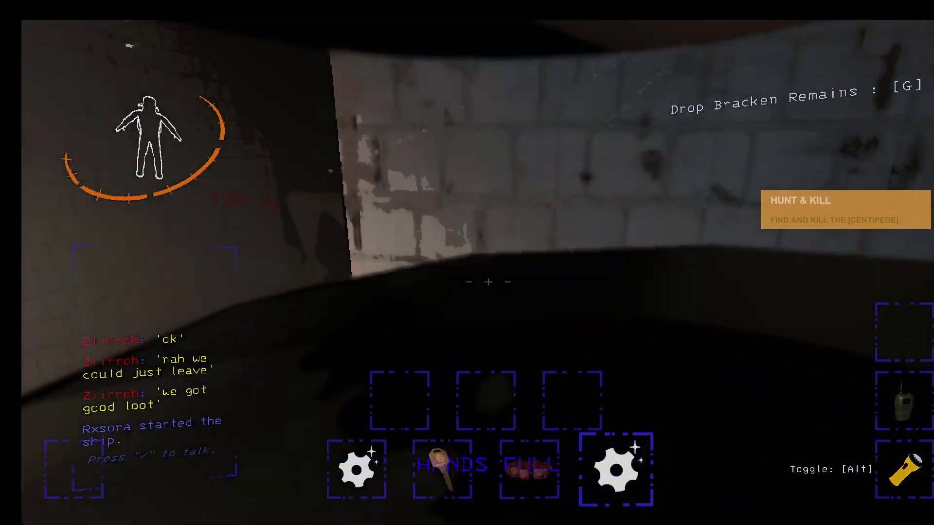
pyautogui.press('w')
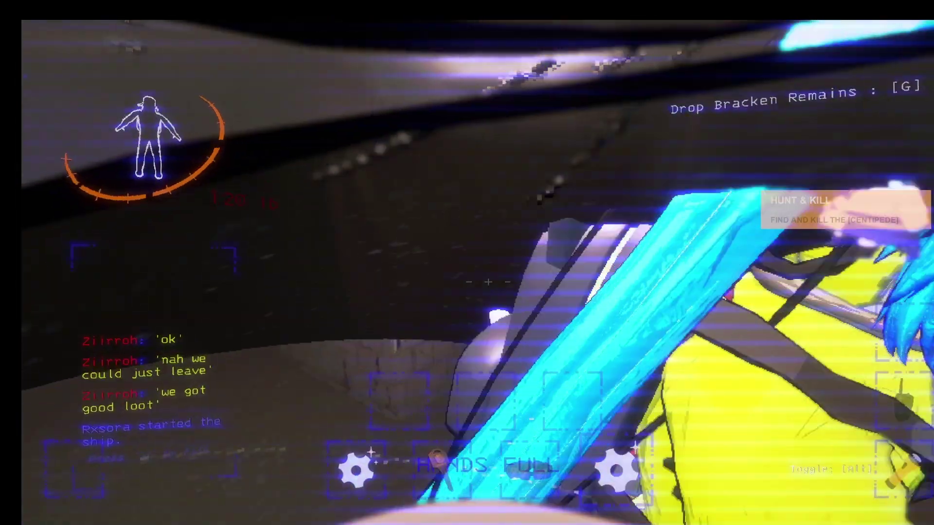
pyautogui.press('w')
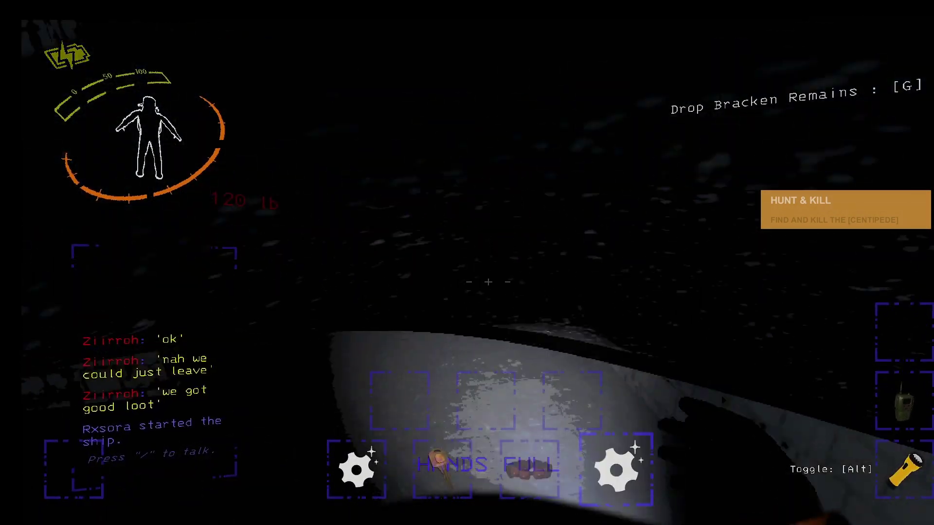
# Step onto the ship's metal floor and move through its interior carrying the Bracken Remains.
pyautogui.press('w')
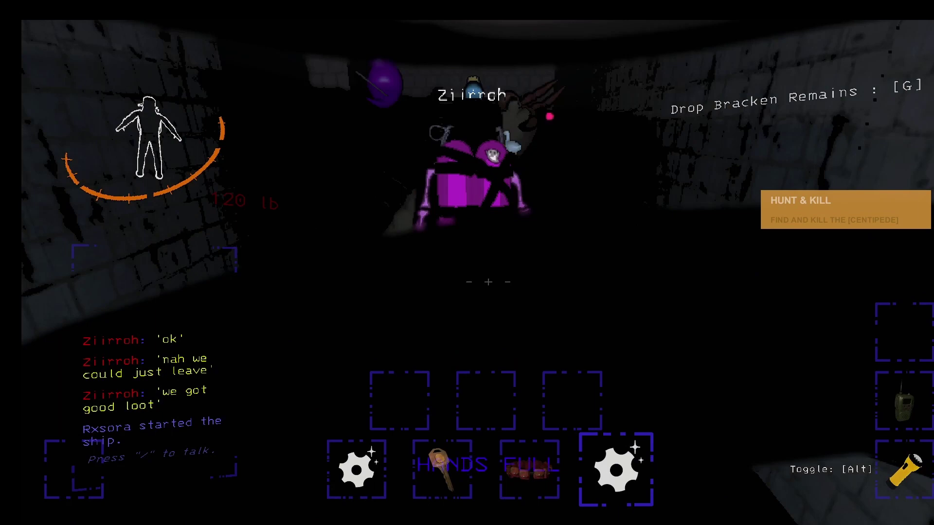
pyautogui.press('w')
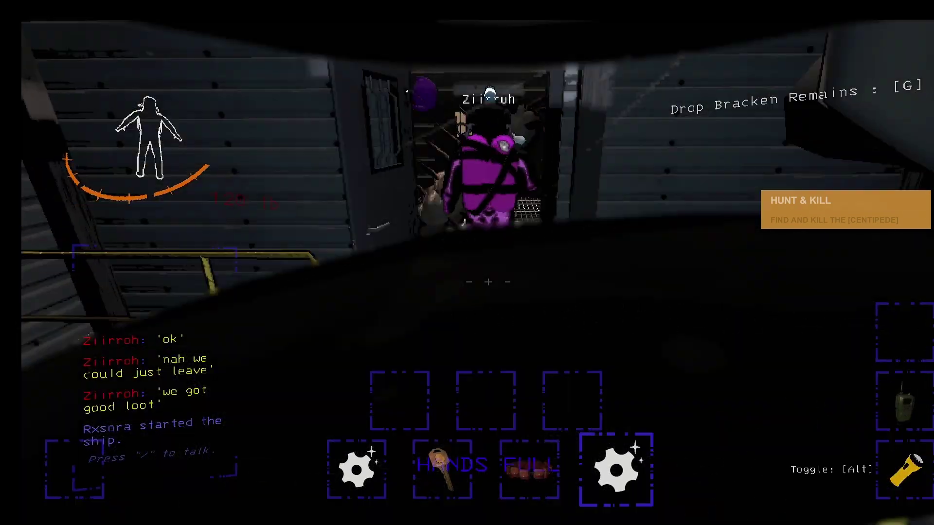
pyautogui.press('e')
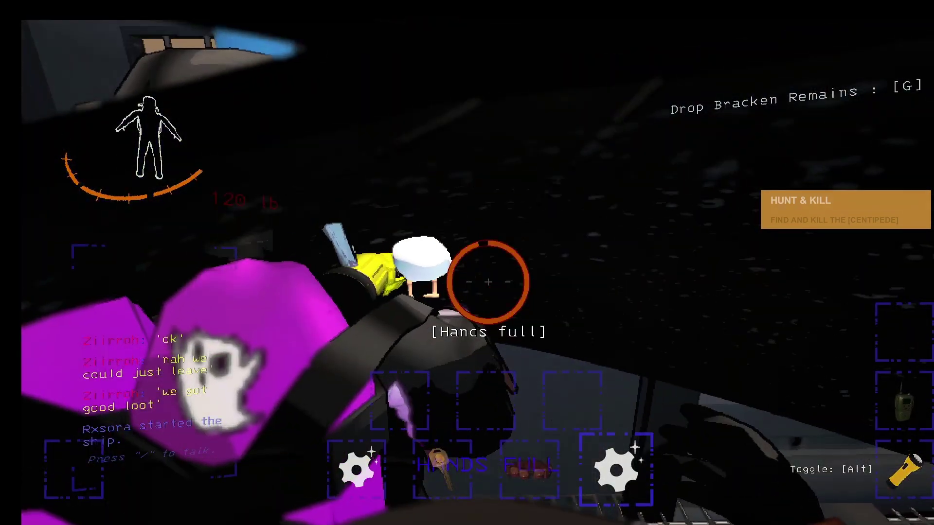
pyautogui.press('w')
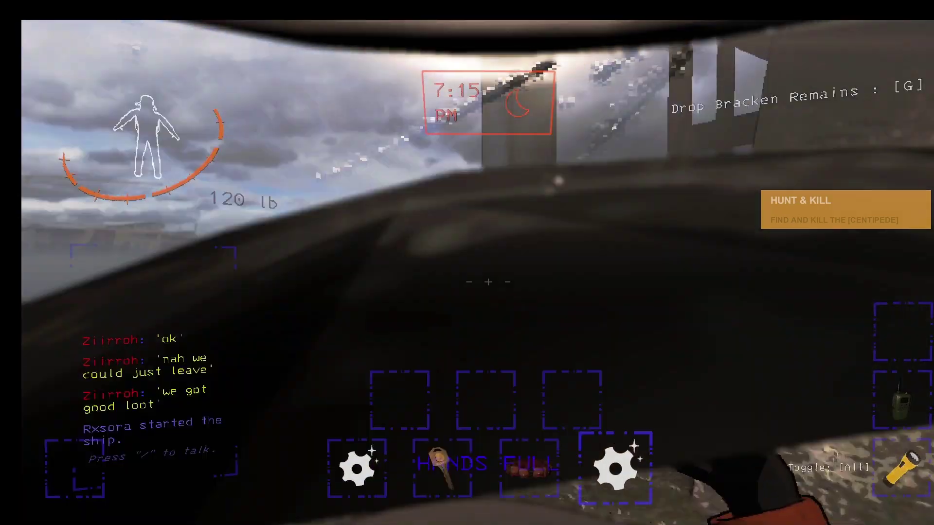
pyautogui.press('w')
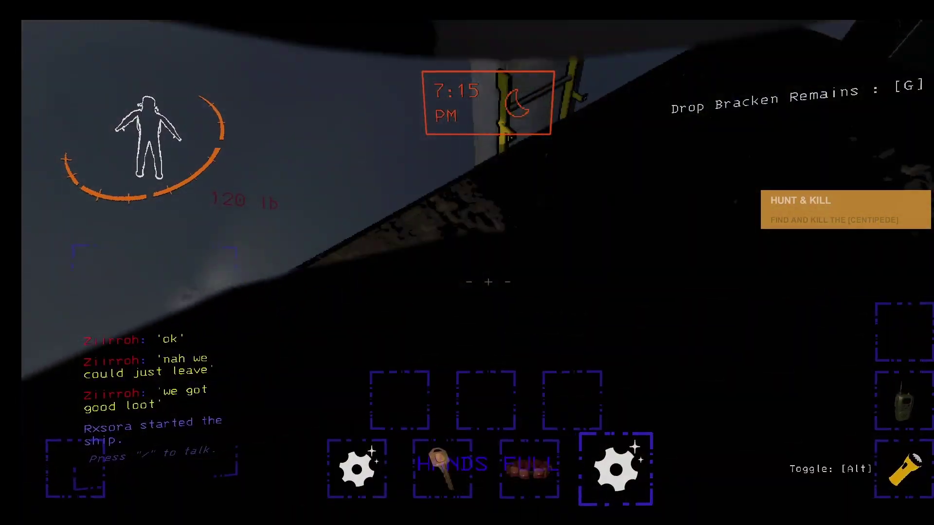
pyautogui.press('w')
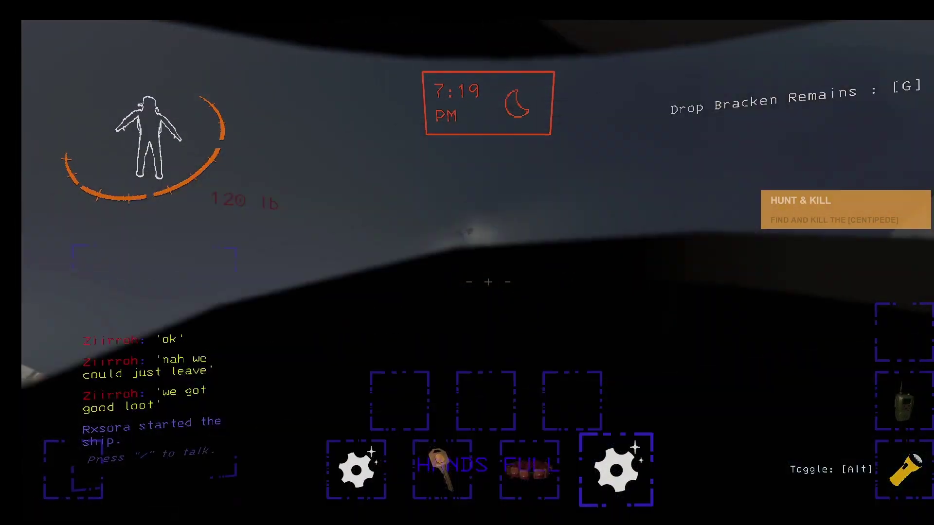
pyautogui.press('w')
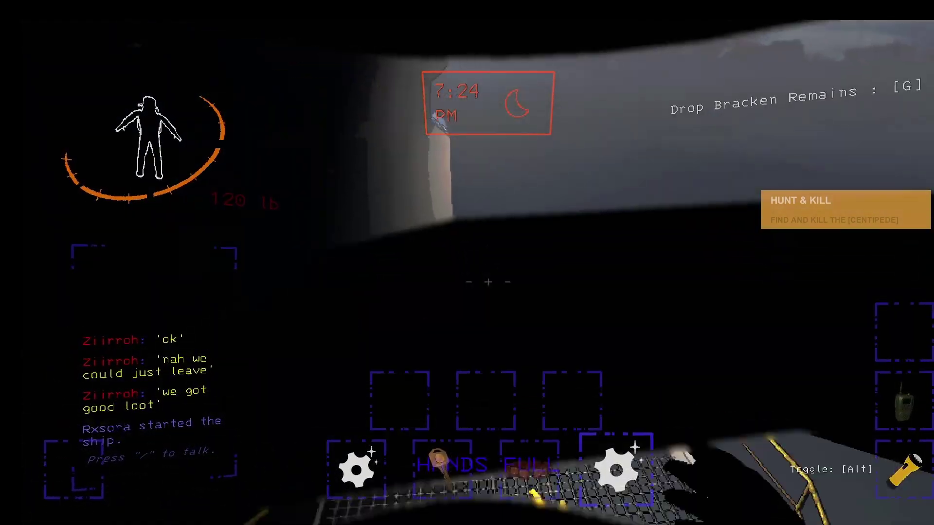
pyautogui.press('w')
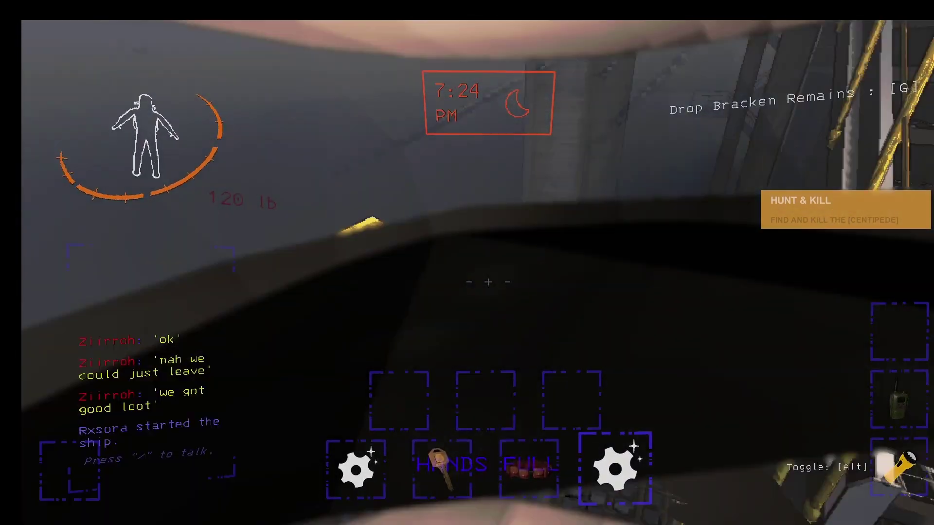
# Cross the floor grating along the catwalk and set down the Bracken Remains, holding the Golden cup.
pyautogui.press('w')
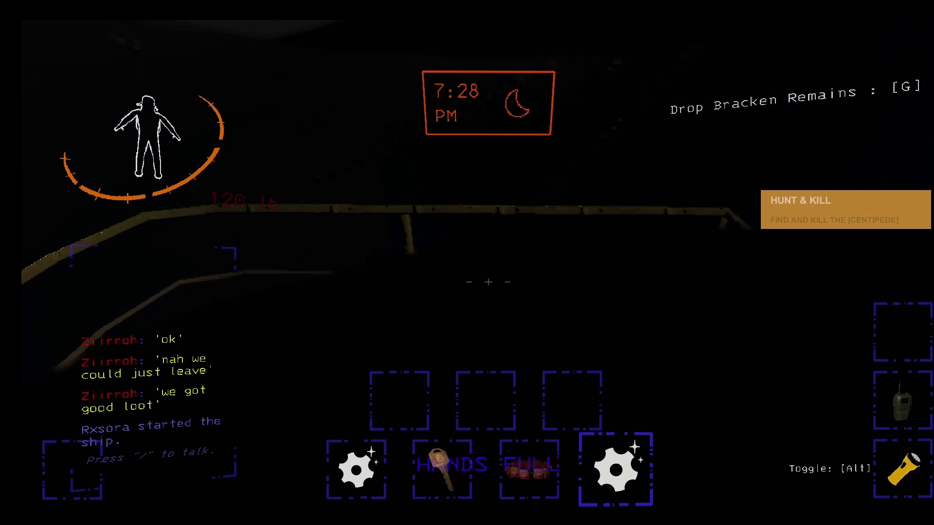
pyautogui.press('w')
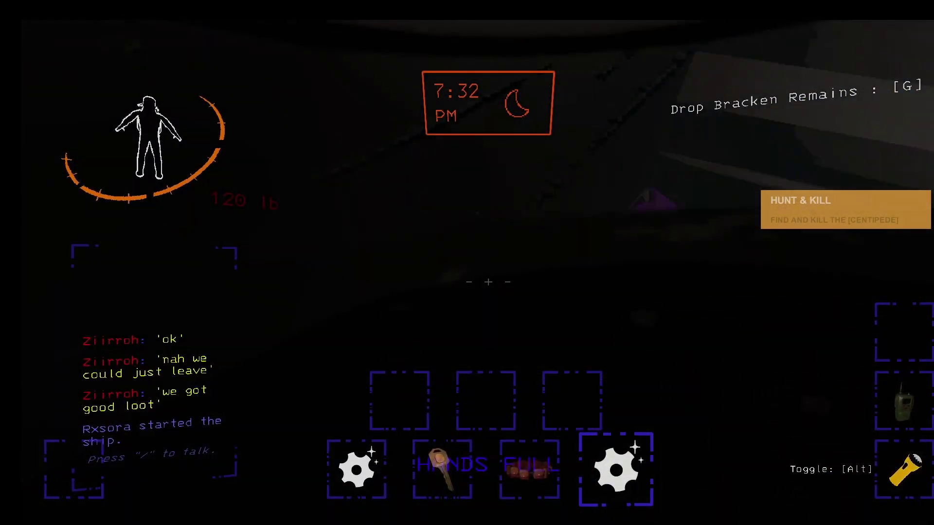
pyautogui.press('w')
pyautogui.press('w')
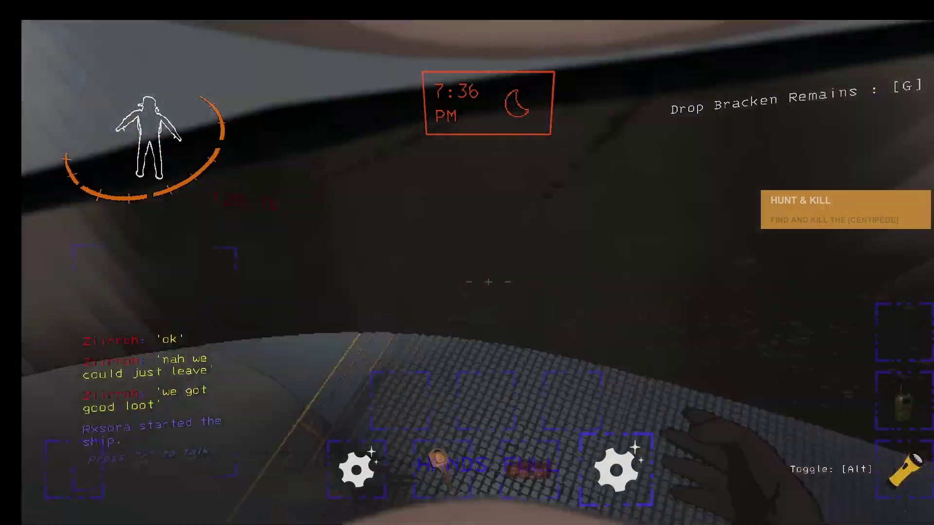
pyautogui.press('w')
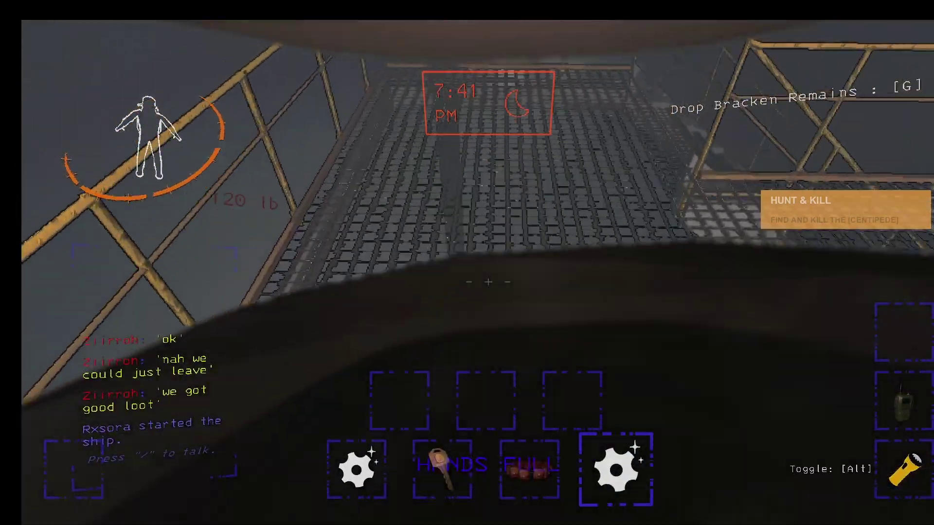
pyautogui.press('w')
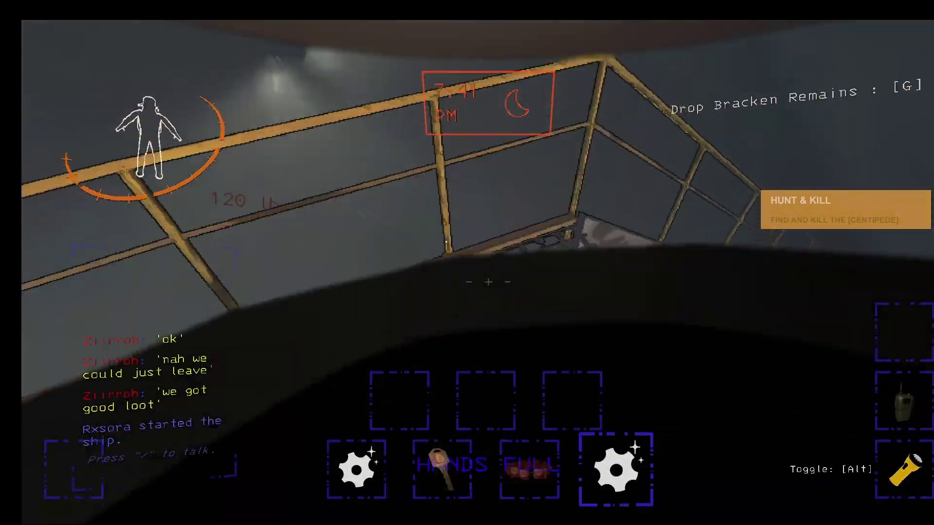
pyautogui.press('w')
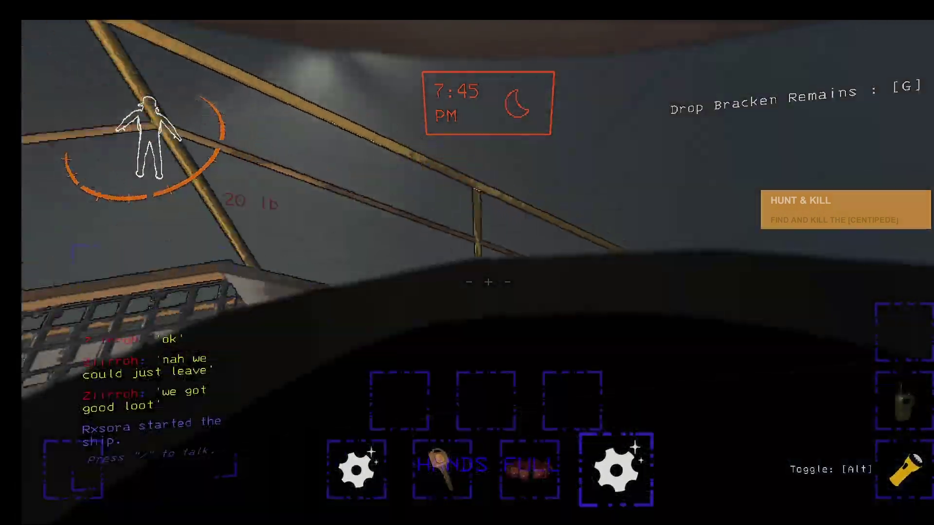
pyautogui.press('g')
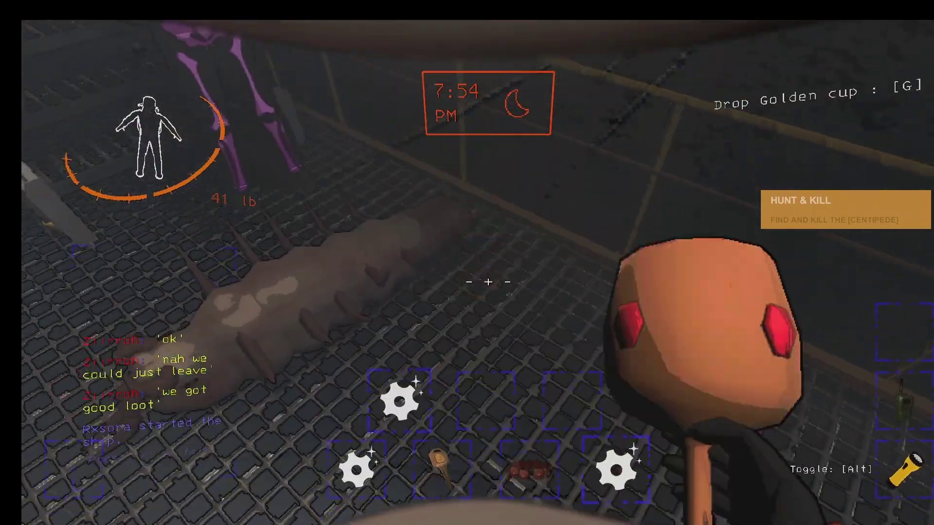
# Walk deeper into the ship interior with the Bracken Remains.
pyautogui.press('w')
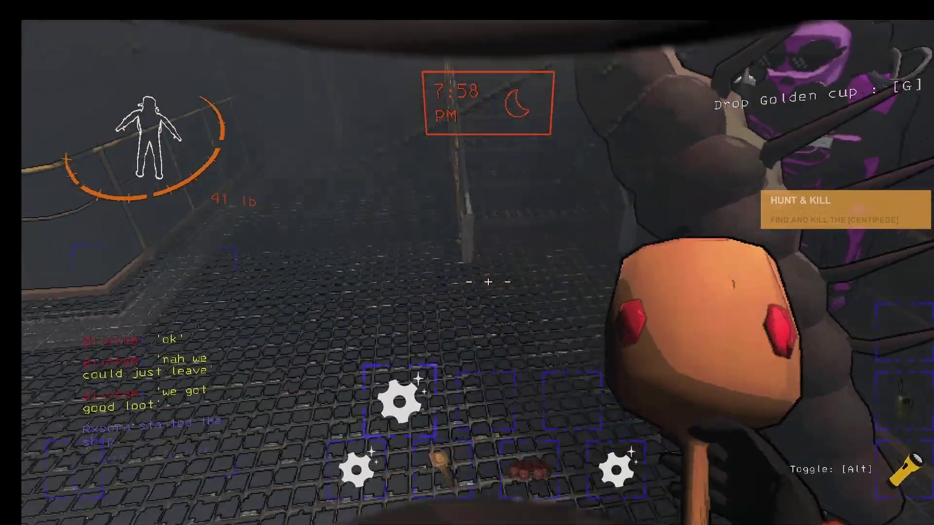
pyautogui.press('w')
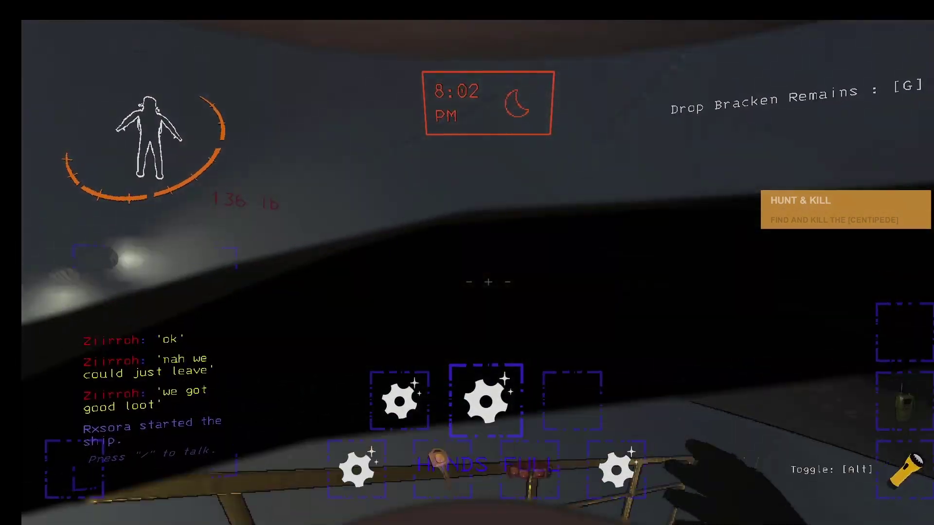
pyautogui.press('w')
pyautogui.press('w')
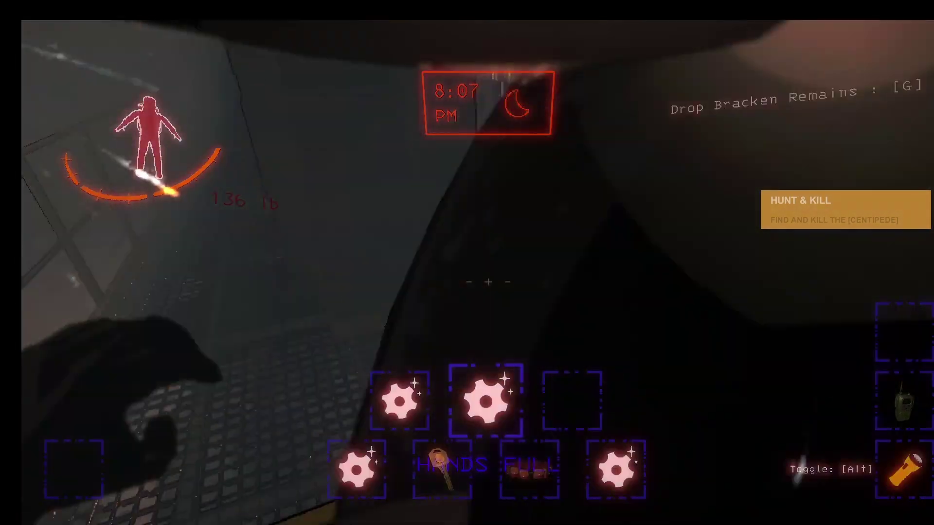
pyautogui.press('w')
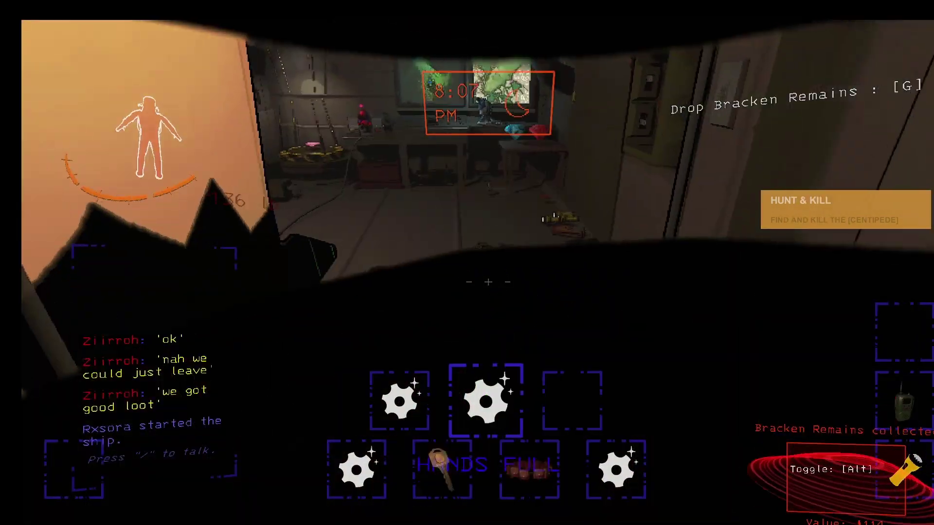
# Drop the Bracken Remains, Golden cup, Ring and other scrap, leaving 5 lb carried.
pyautogui.press('g')
pyautogui.press('w')
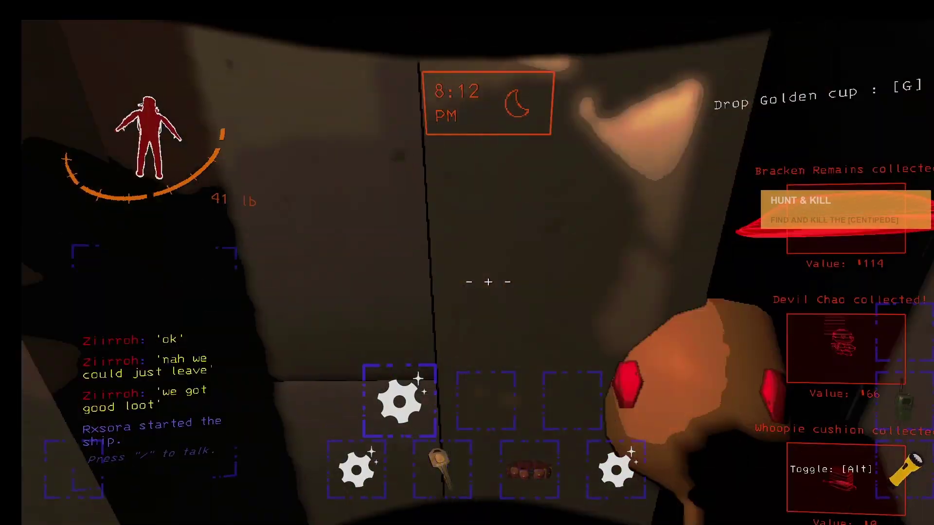
pyautogui.press('g')
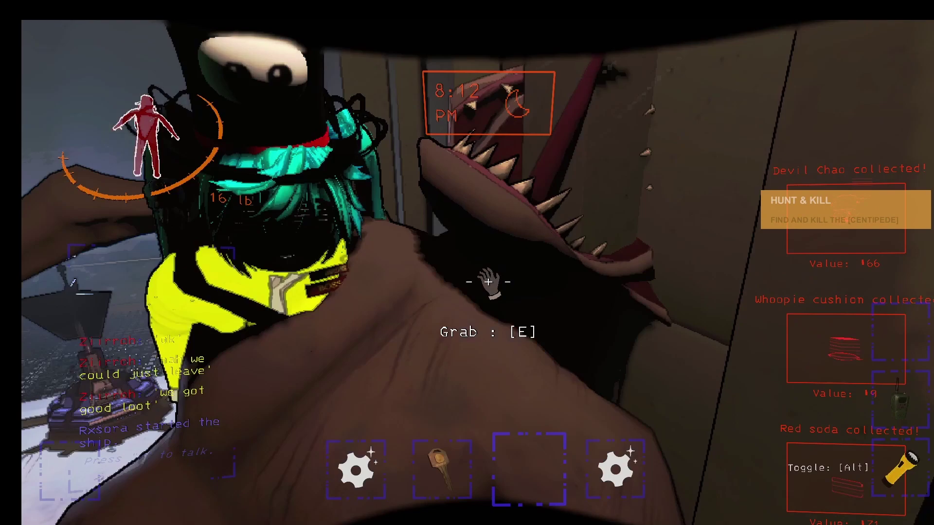
pyautogui.press('g')
pyautogui.press('g')
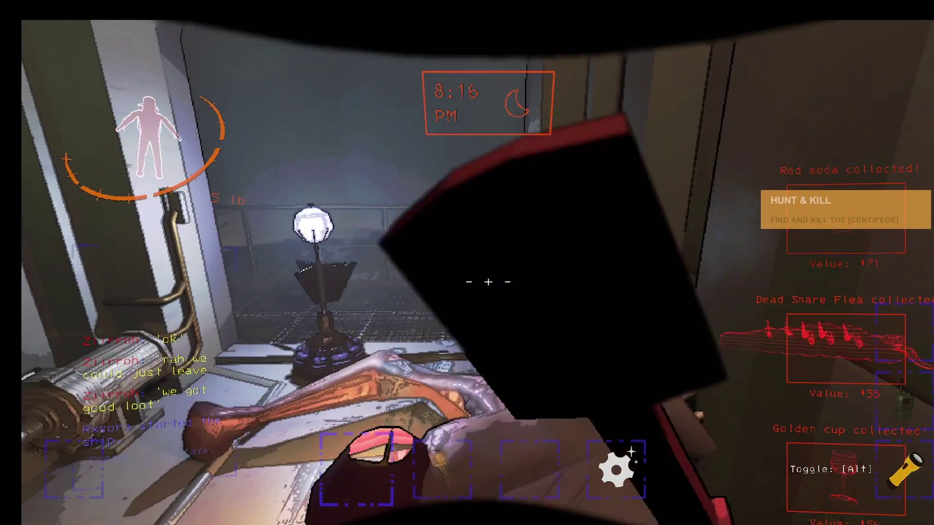
pyautogui.press('g')
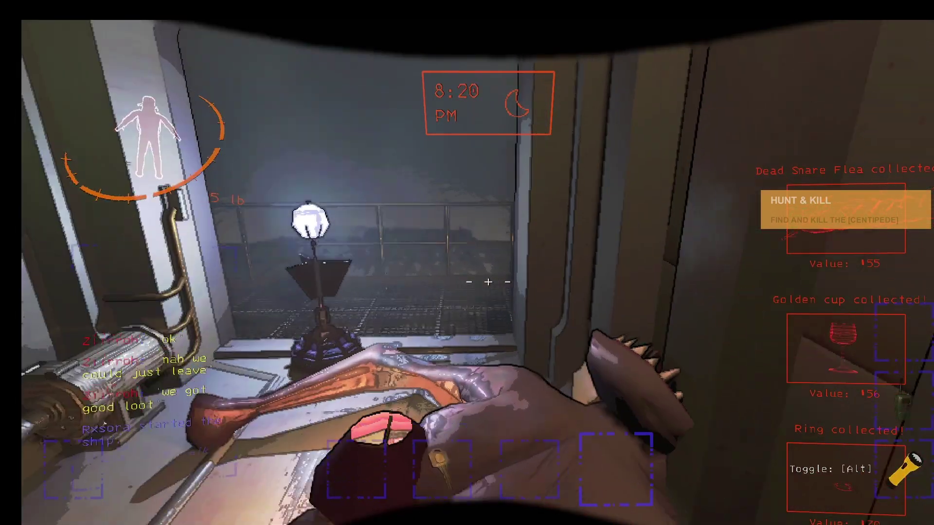
# Drop the perfume bottle, then use the ship terminal briefly and leave it.
pyautogui.press('w')
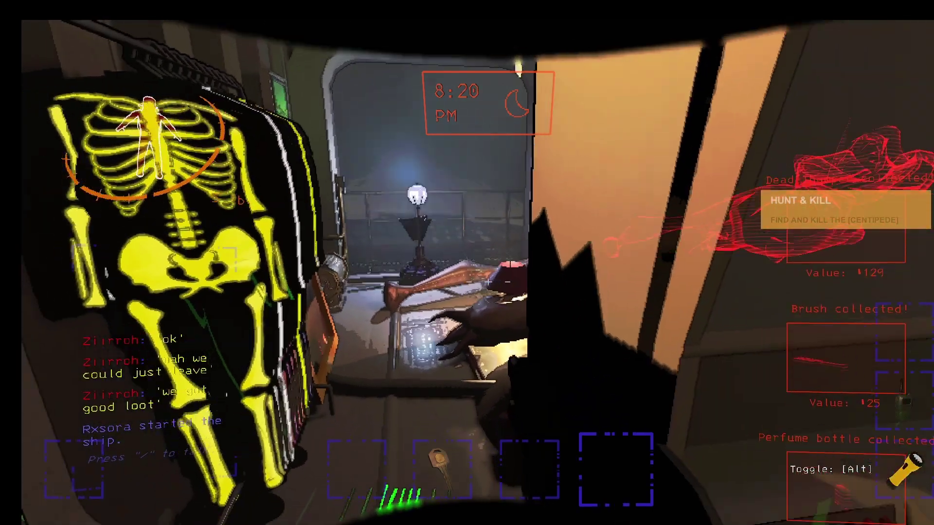
pyautogui.press('e')
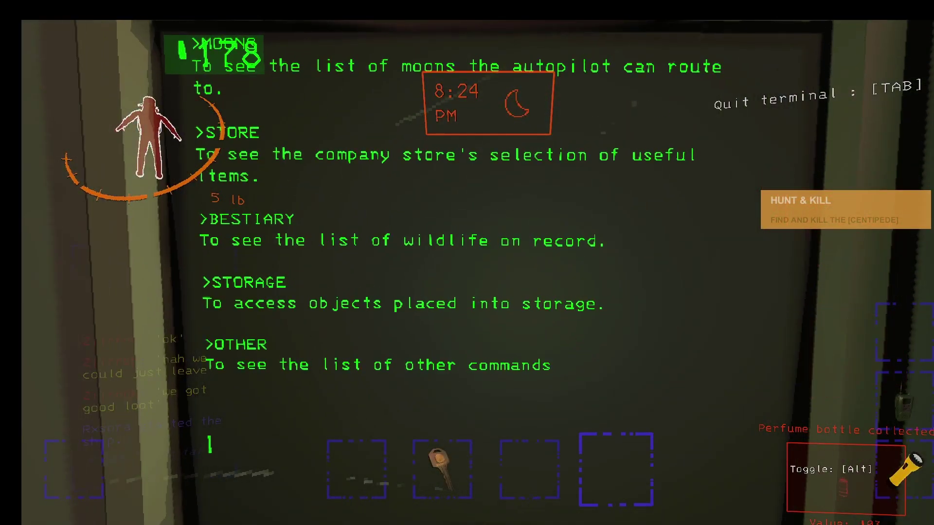
pyautogui.press('Tab')
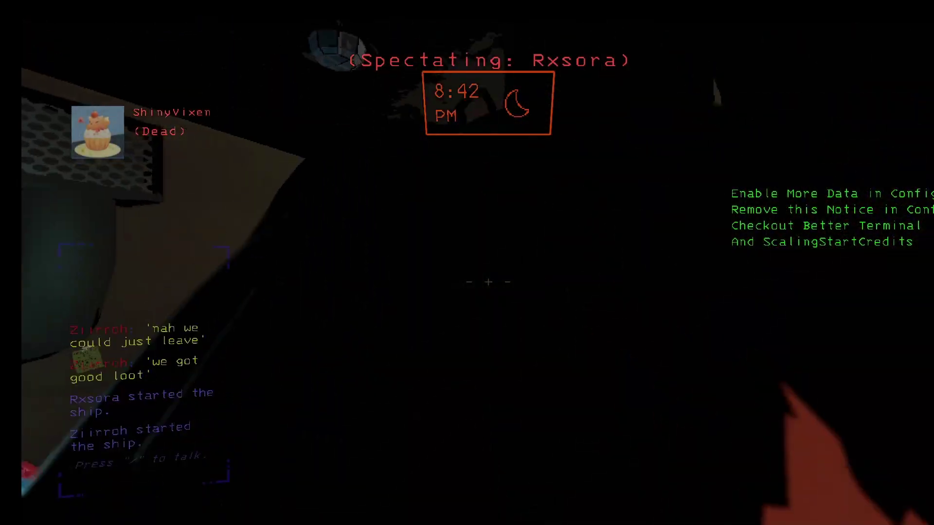
# Spectate another crewmate until the performance report lists ShinyVixen as deceased.
pyautogui.click(467, 263)
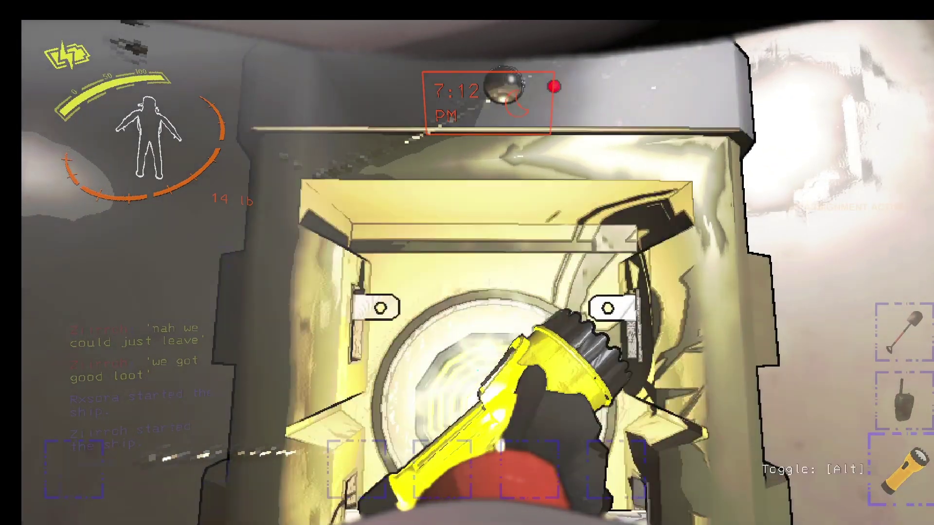
# Walk from the monitor console across the ship to the terminal and suit rack.
pyautogui.press('w')
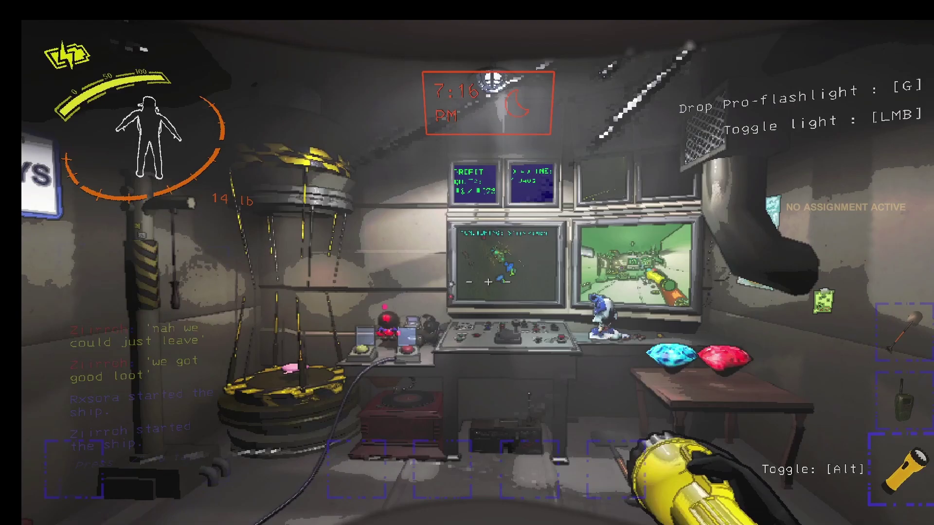
pyautogui.press('a')
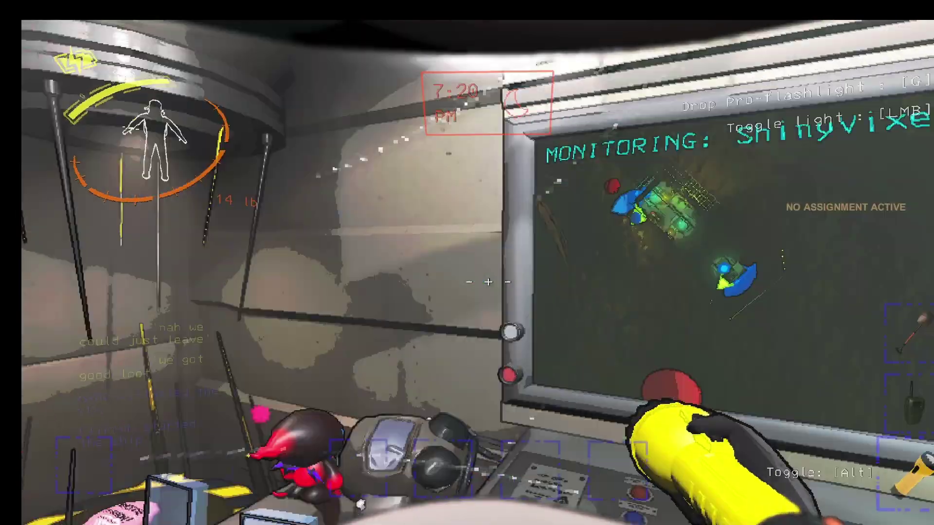
pyautogui.press('w')
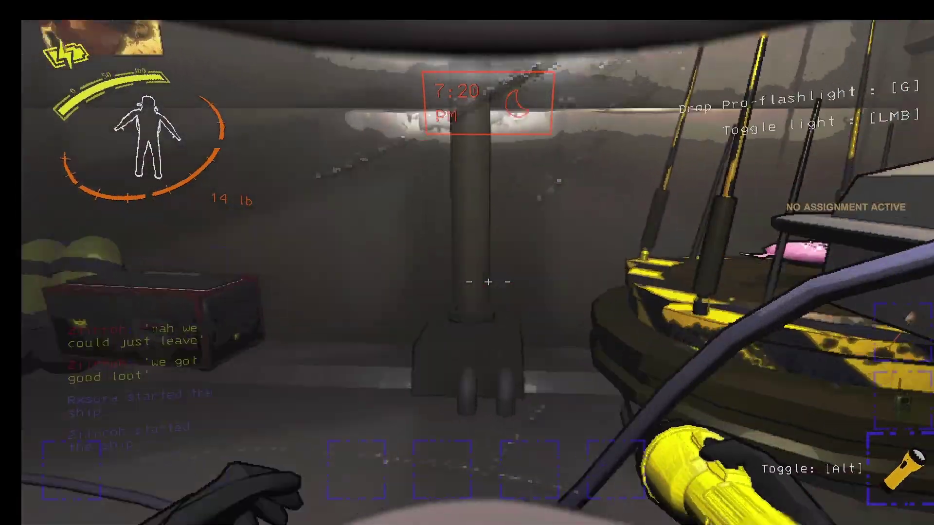
pyautogui.press('w')
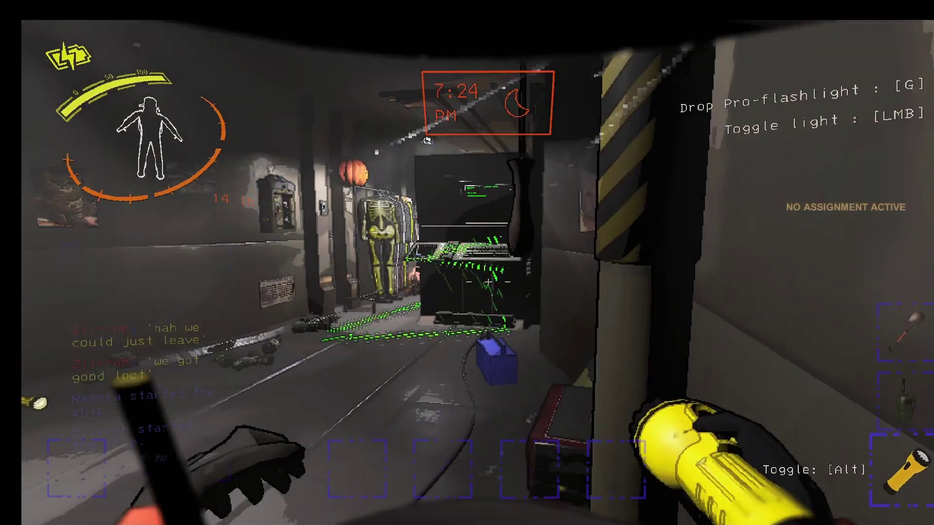
pyautogui.press('d')
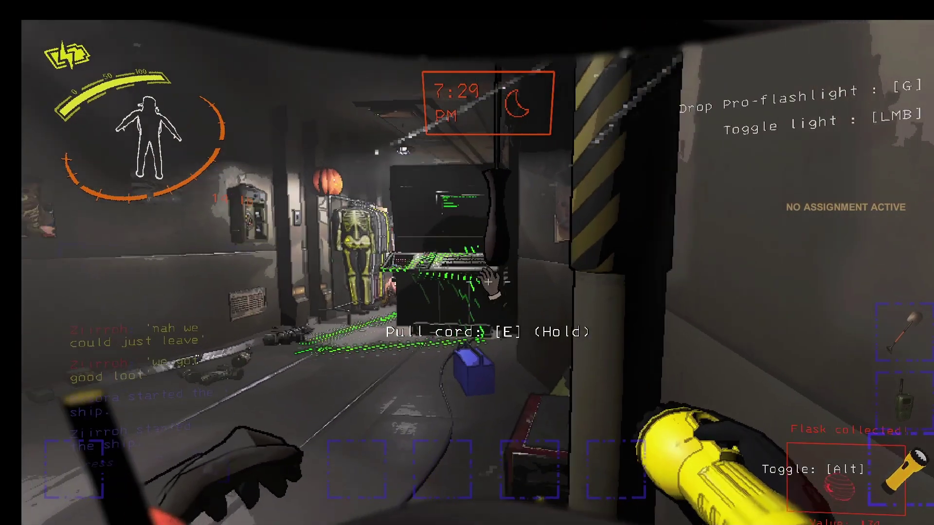
pyautogui.press('s')
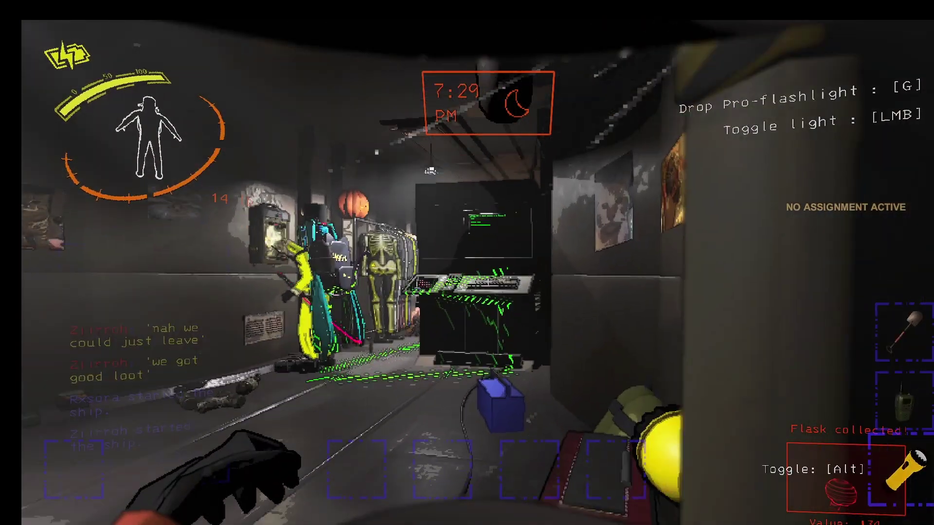
pyautogui.press('s')
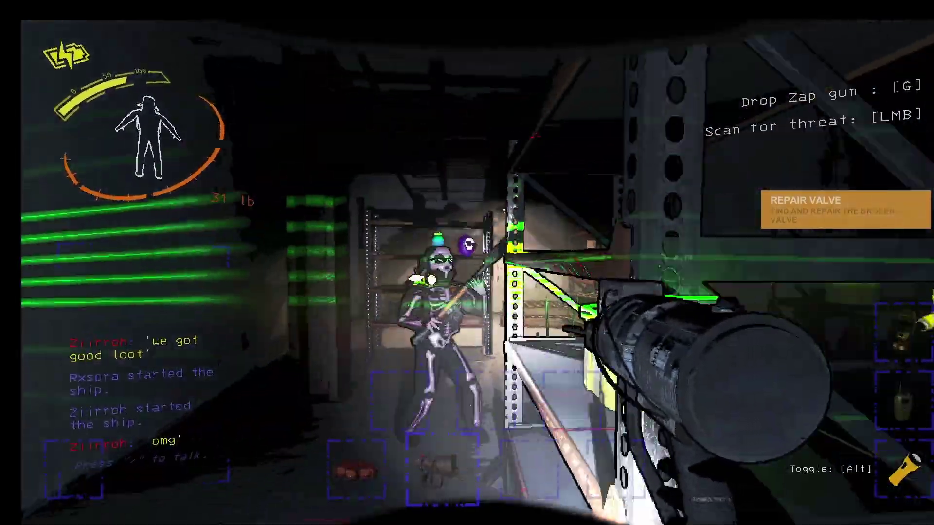
# Fire the zap gun scan, then follow teammates through the doorway onto the catwalk.
pyautogui.click(467, 262)
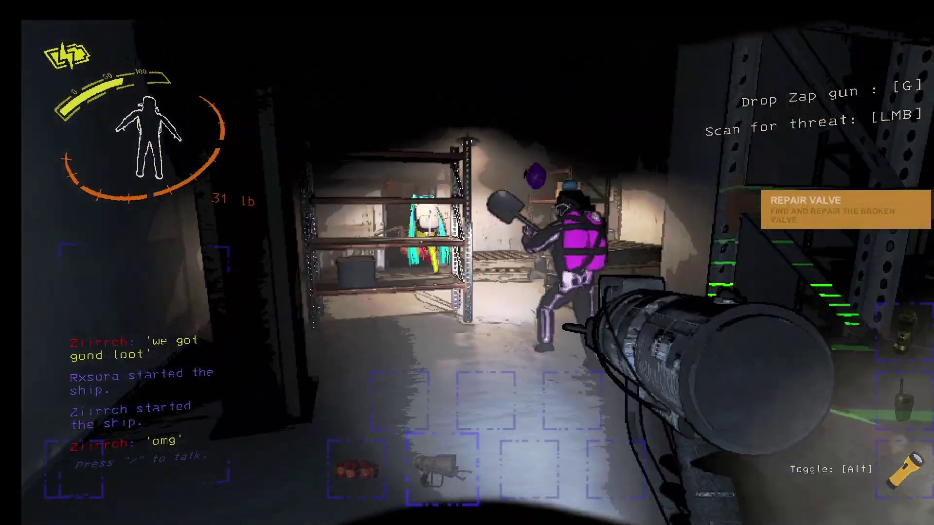
pyautogui.press('w')
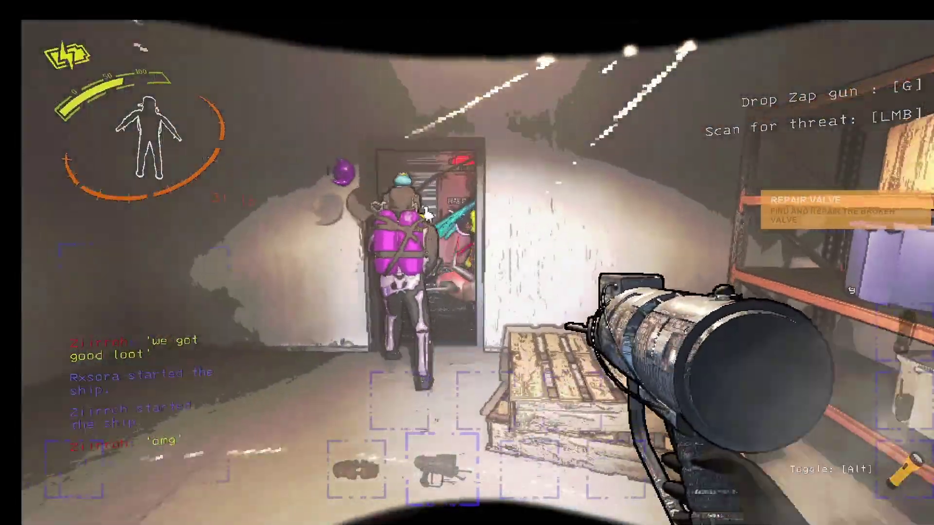
pyautogui.press('w')
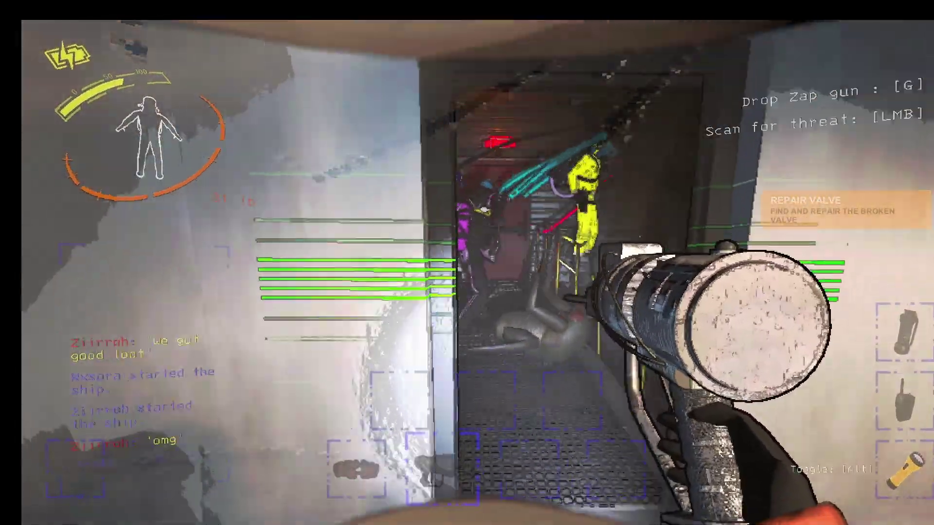
pyautogui.press('w')
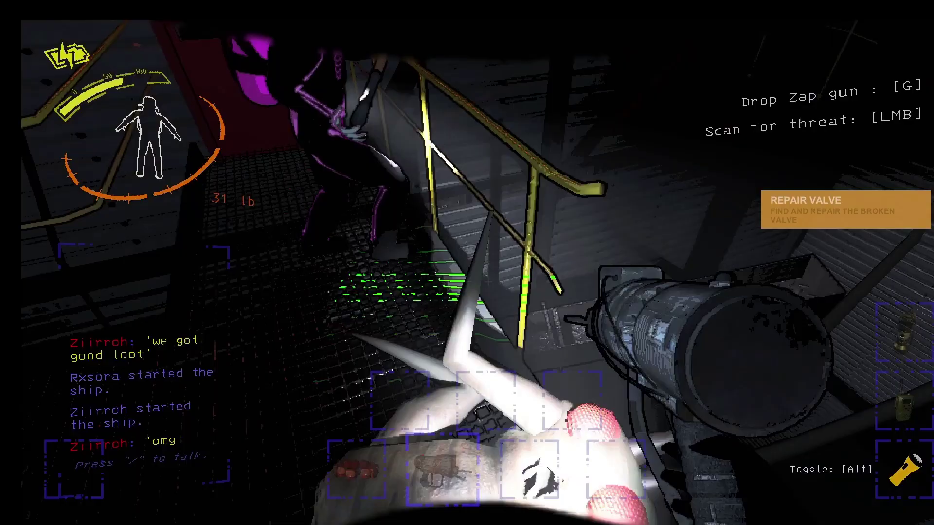
pyautogui.press('w')
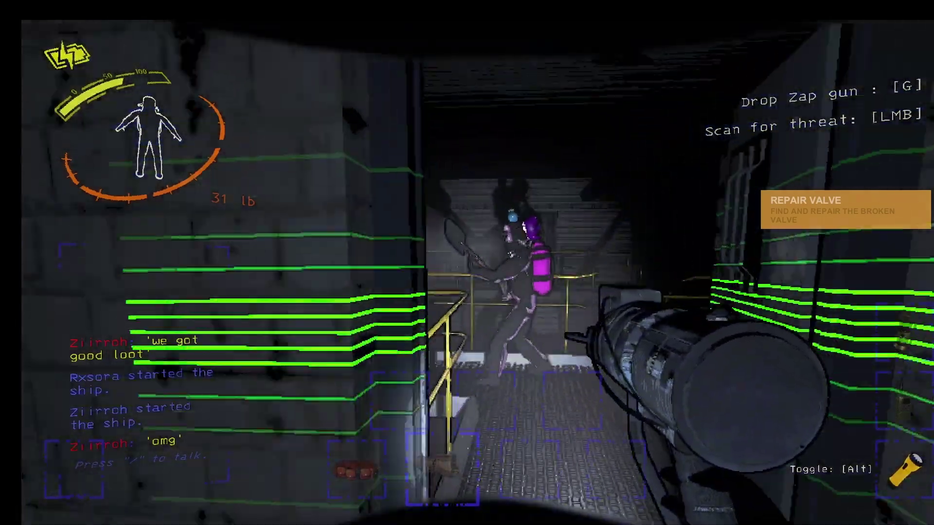
pyautogui.press('w')
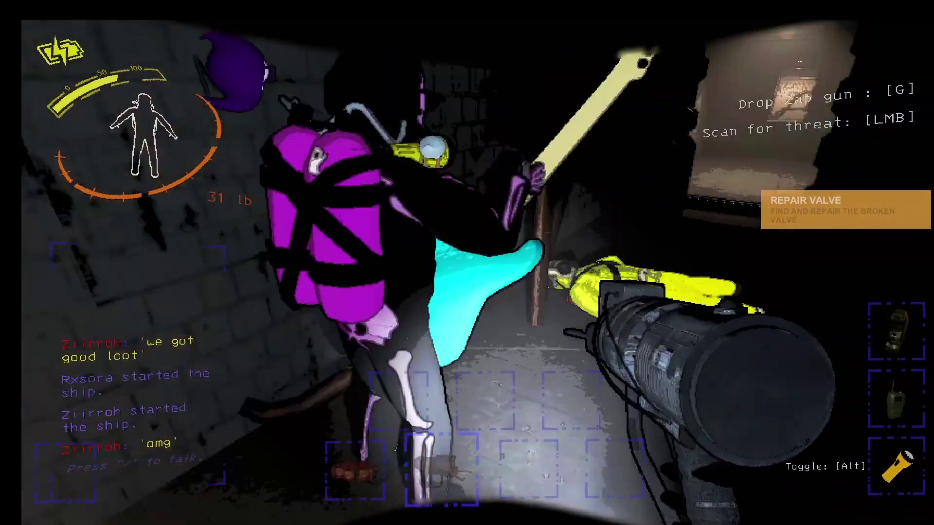
pyautogui.scroll(-1, 468, 263)
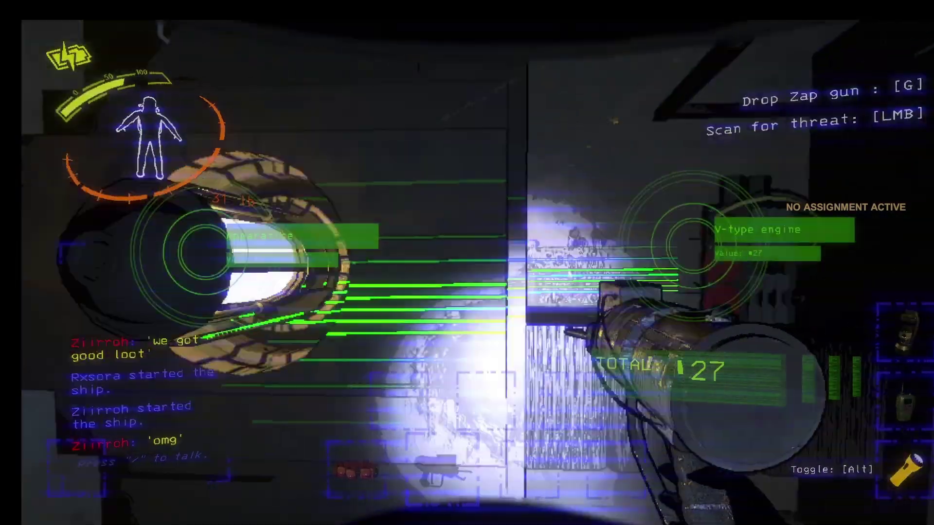
# Take the Apparatus out of the engine, carrying 62 lb.
pyautogui.press('e')
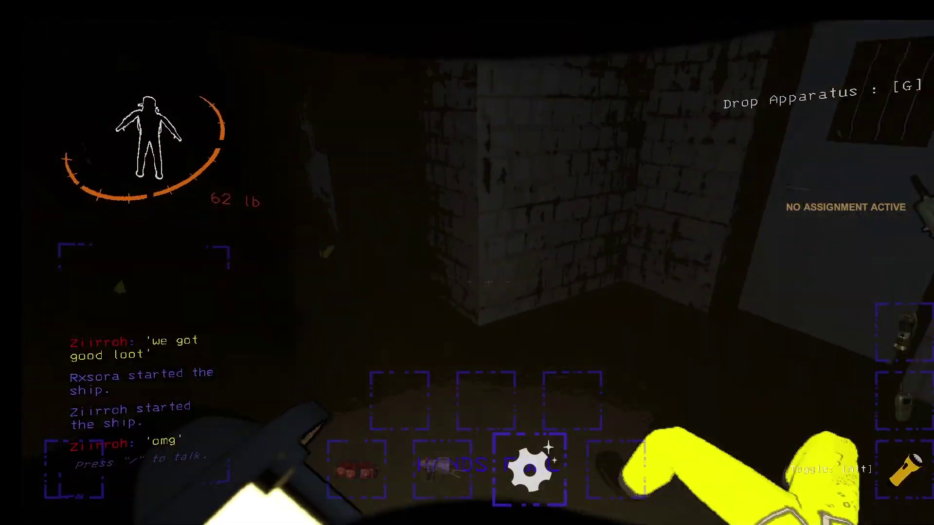
# Drop the Apparatus (back to 31 lb), dance Get Down, then switch to Don't Start.
pyautogui.press('g')
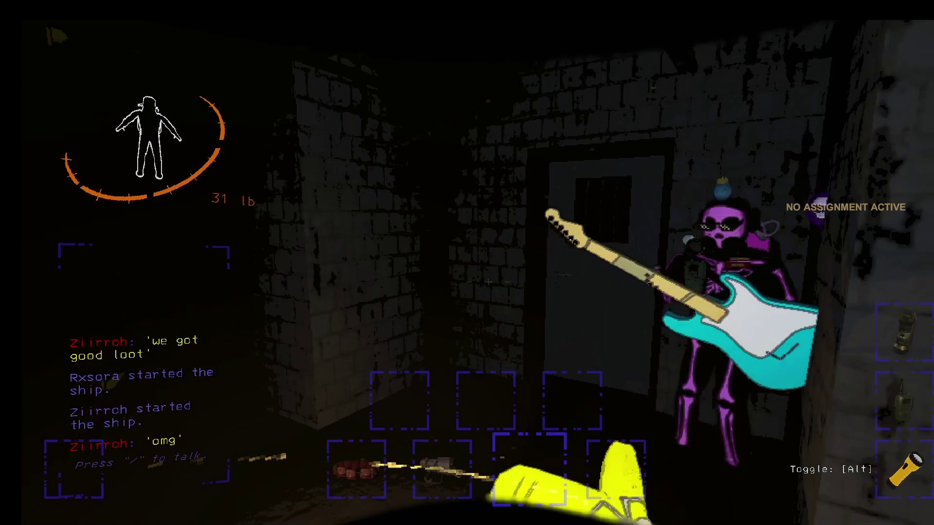
pyautogui.press('c')
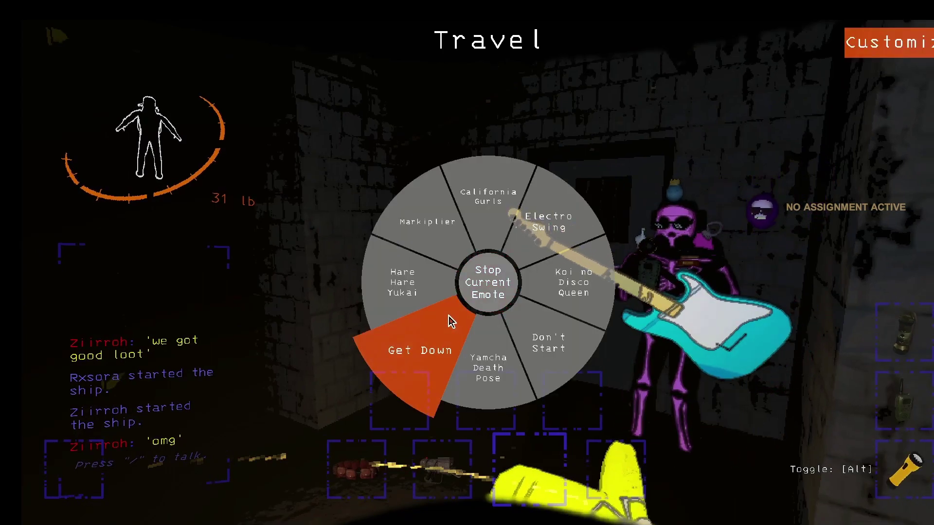
pyautogui.click(451, 322)
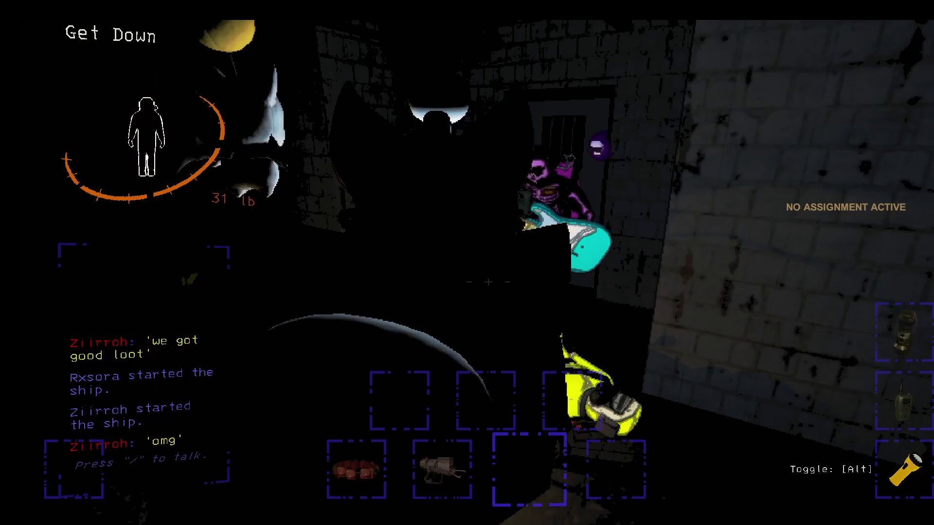
pyautogui.press('c')
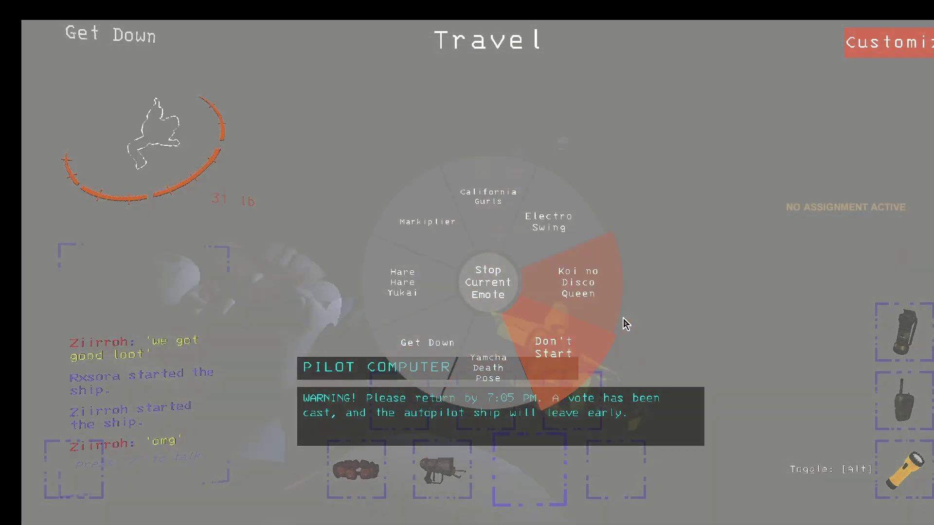
pyautogui.click(513, 378)
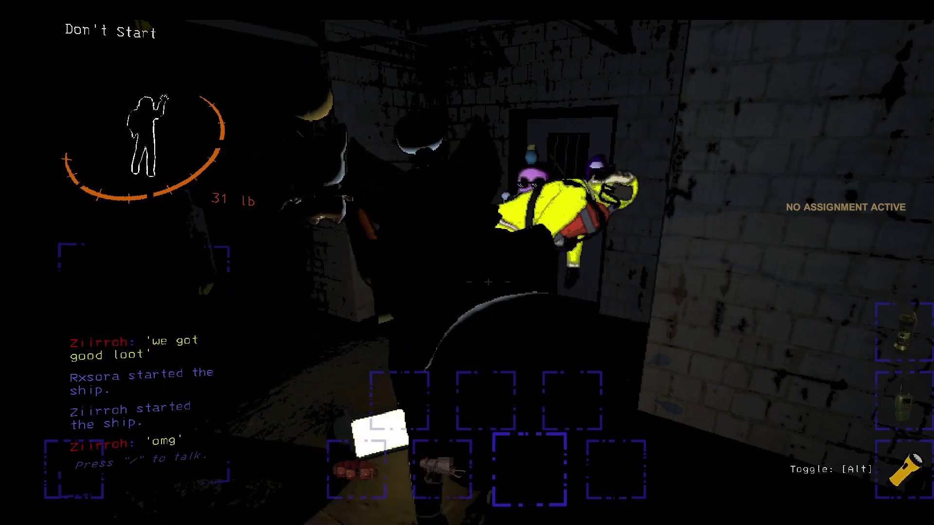
pyautogui.scroll(-2, 466, 263)
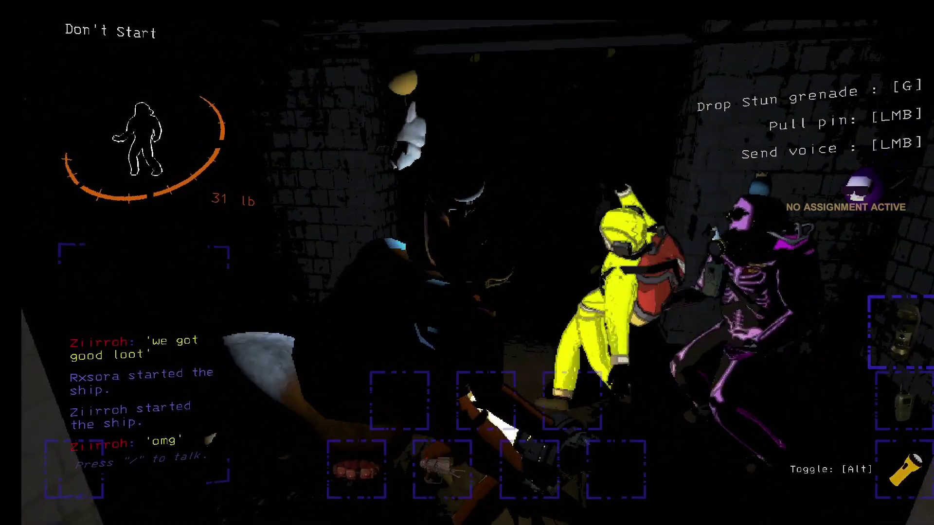
# Pull the stun grenade's pin and throw it at the dancing crew.
pyautogui.click(467, 263)
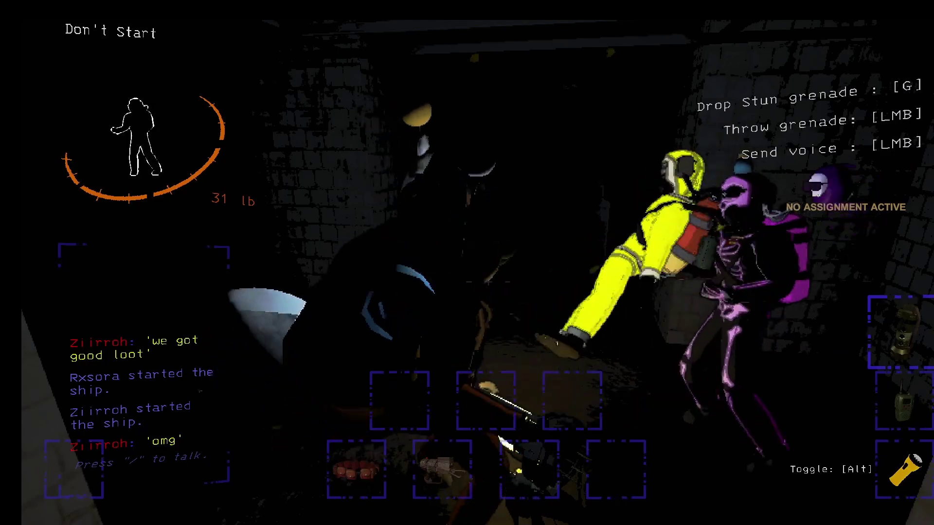
pyautogui.click(467, 263)
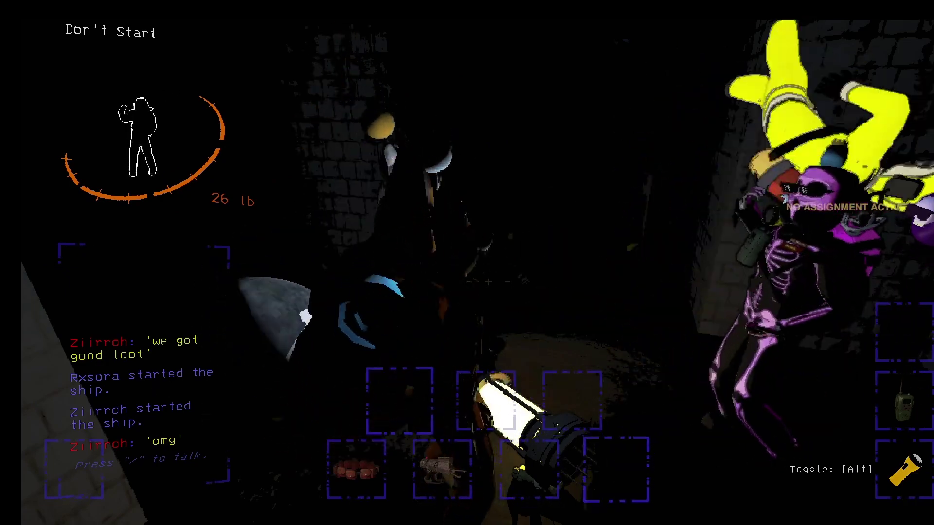
pyautogui.scroll(-1, 466, 263)
pyautogui.scroll(-1, 467, 263)
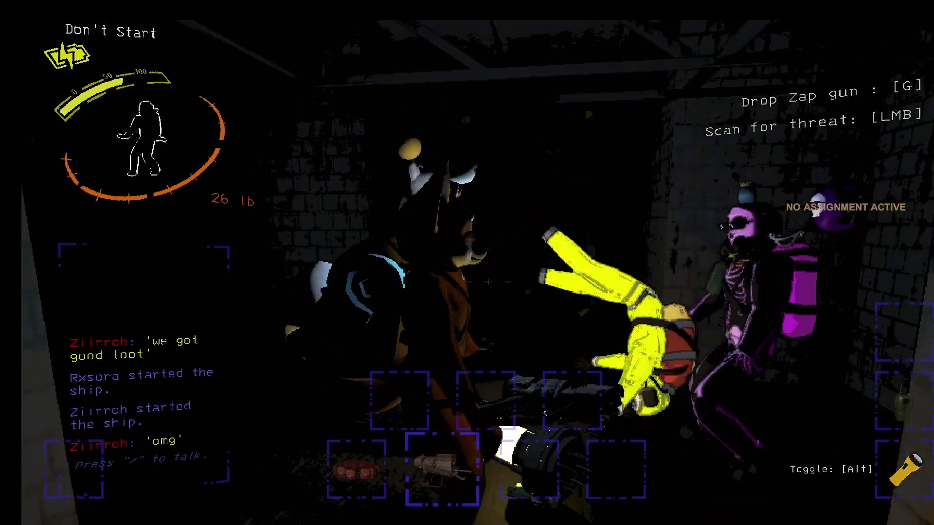
# Switch the dance to the California Gurls emote, then pause the game.
pyautogui.press('`')
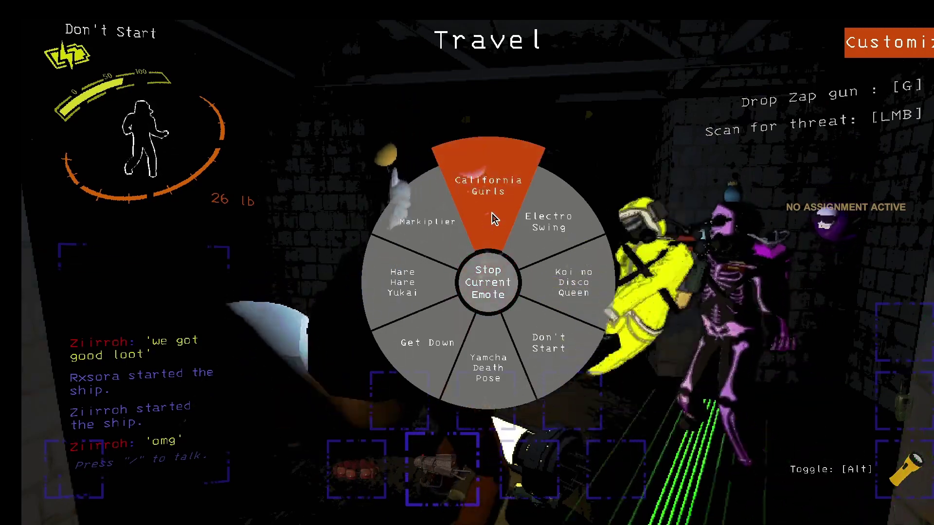
pyautogui.click(493, 217)
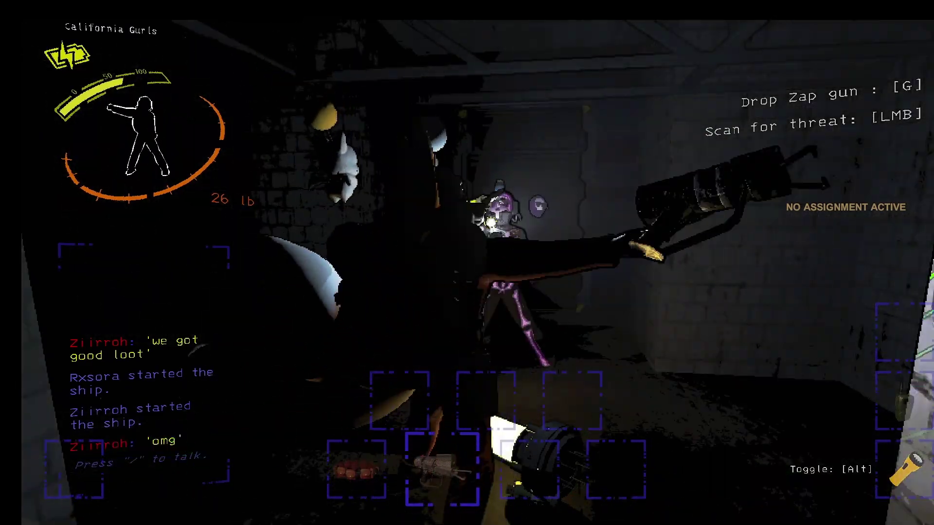
pyautogui.press('Escape')
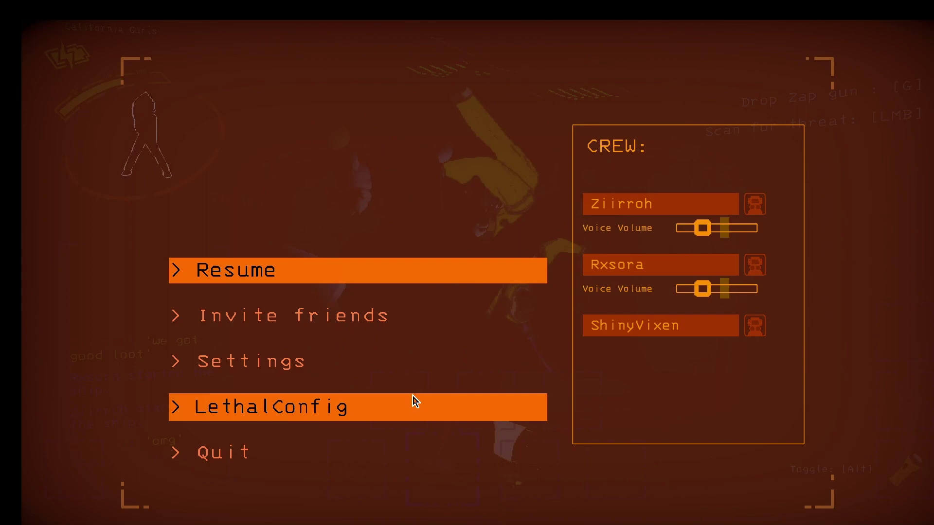
# Resume play and set DMCA Protection to Mute DMCA Audio in the emote customization settings.
pyautogui.press('Escape')
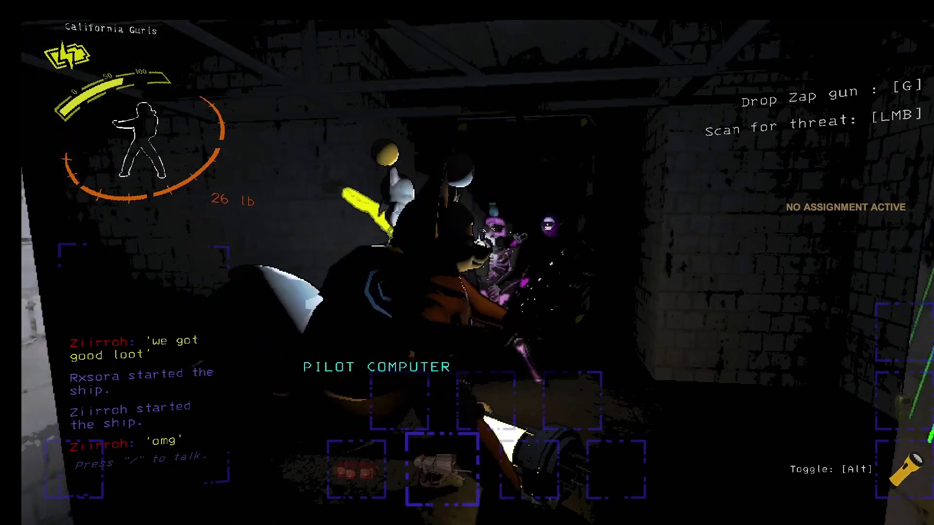
pyautogui.press('v')
pyautogui.click(882, 42)
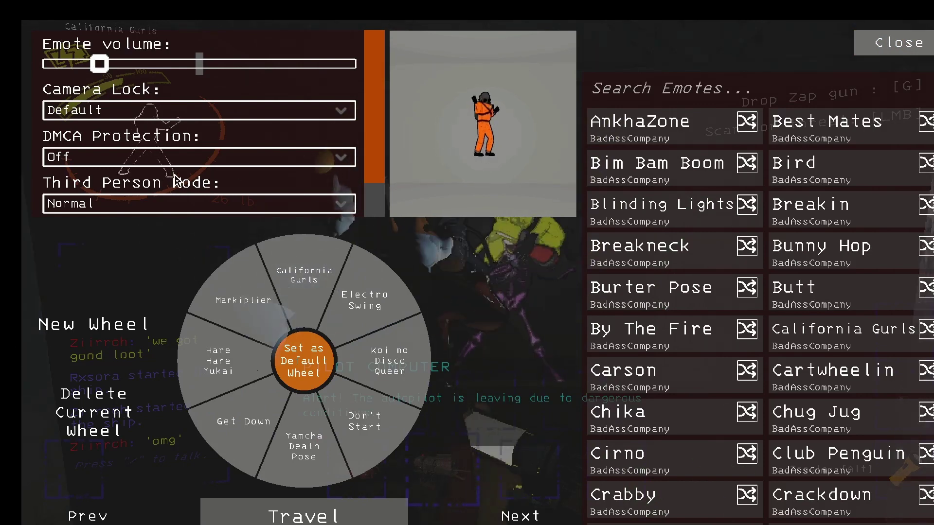
pyautogui.click(158, 158)
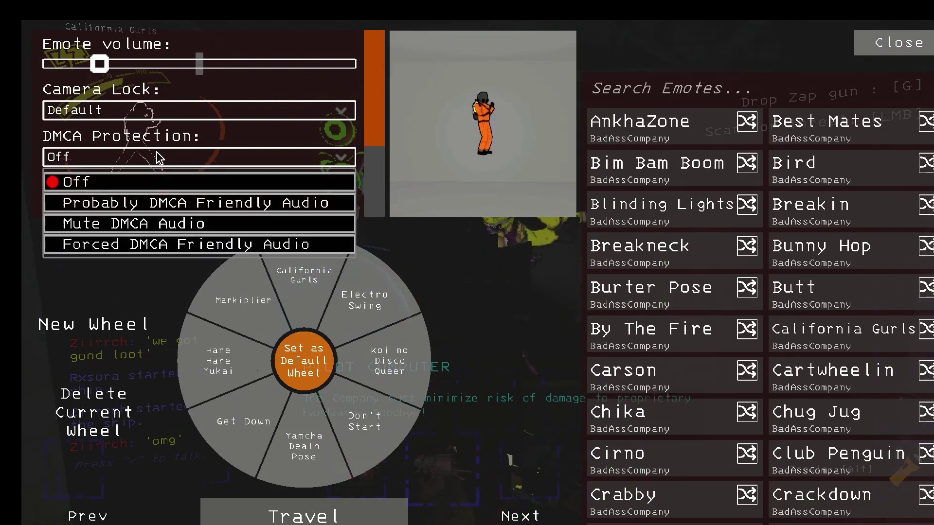
pyautogui.click(148, 224)
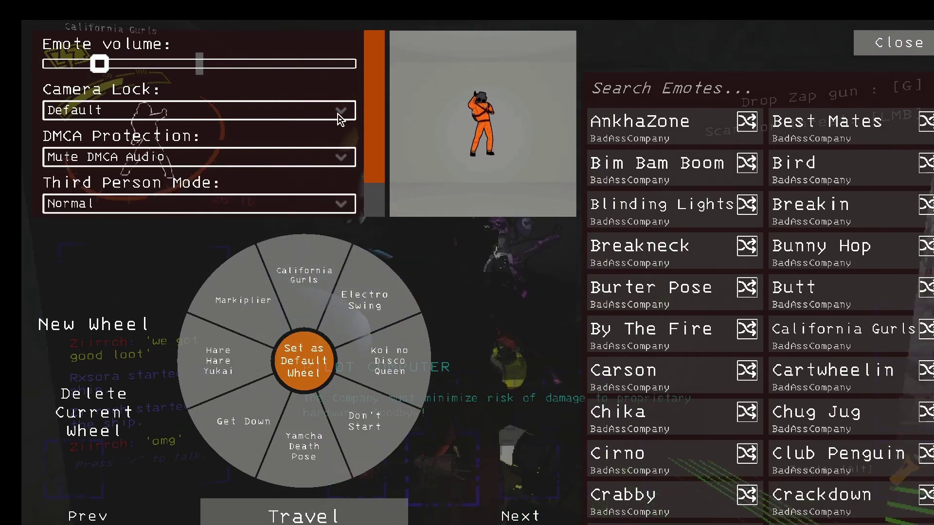
# Close the emote customization panel while the autopilot ship departs.
pyautogui.press('Escape')
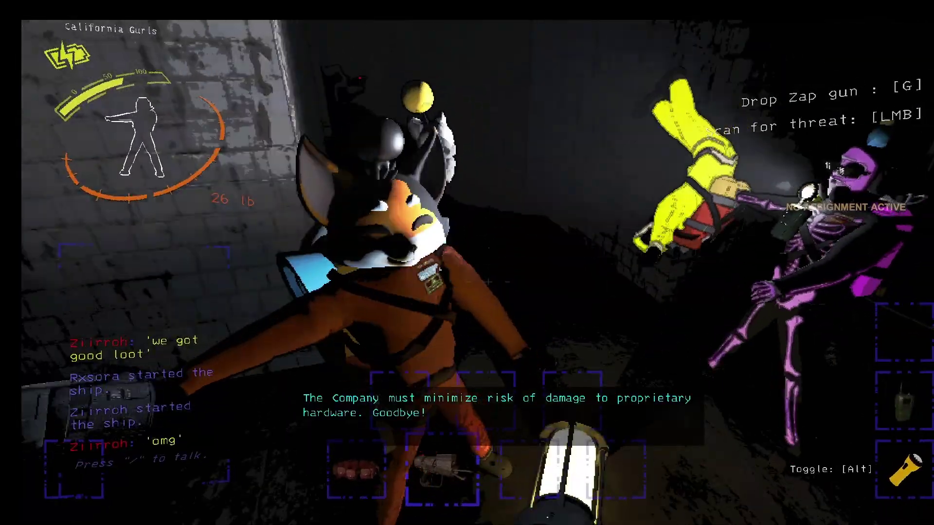